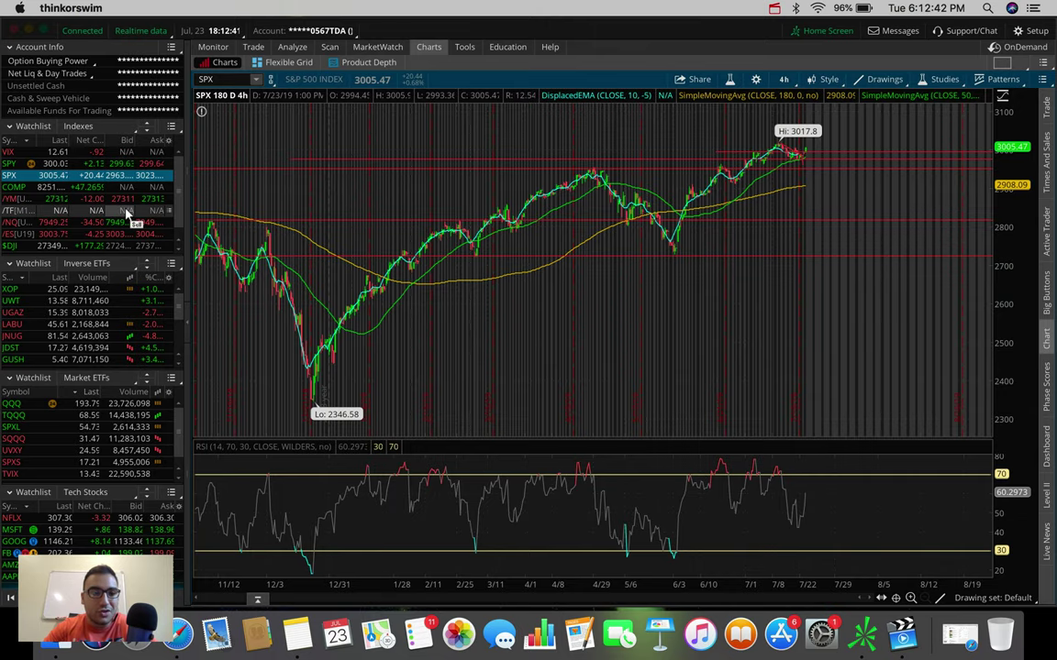
# Step the Indexes watchlist down to $DJI, then chart /NQ futures on 180-day 4-hour bars
pyautogui.press('Down')
pyautogui.press('Down')
pyautogui.press('Down')
pyautogui.press('Down')
pyautogui.press('Down')
pyautogui.press('Down')
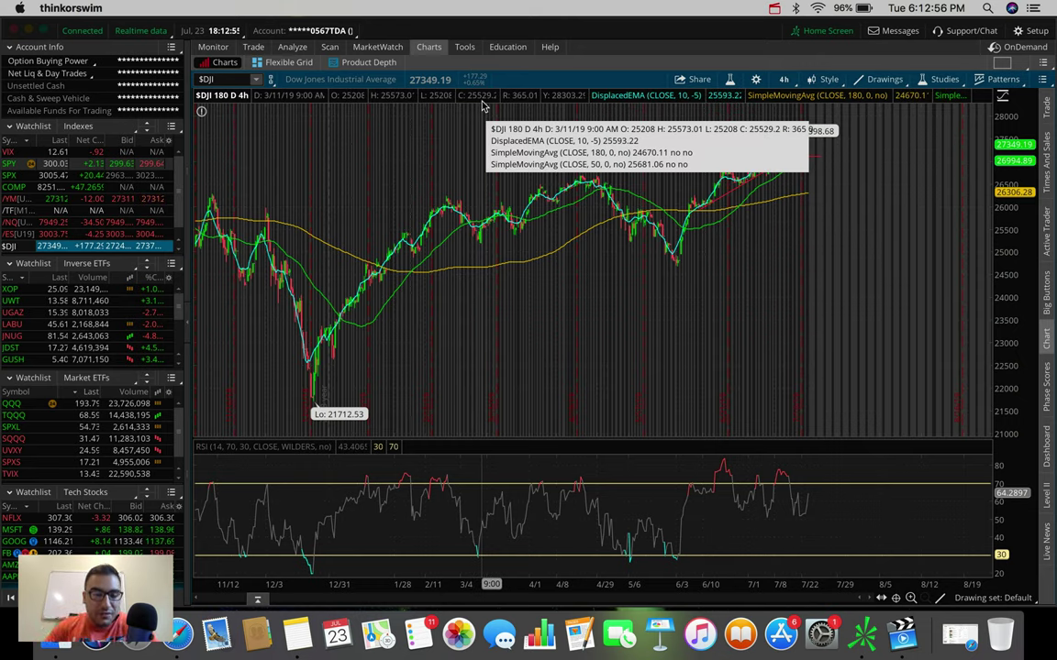
pyautogui.click(18, 222)
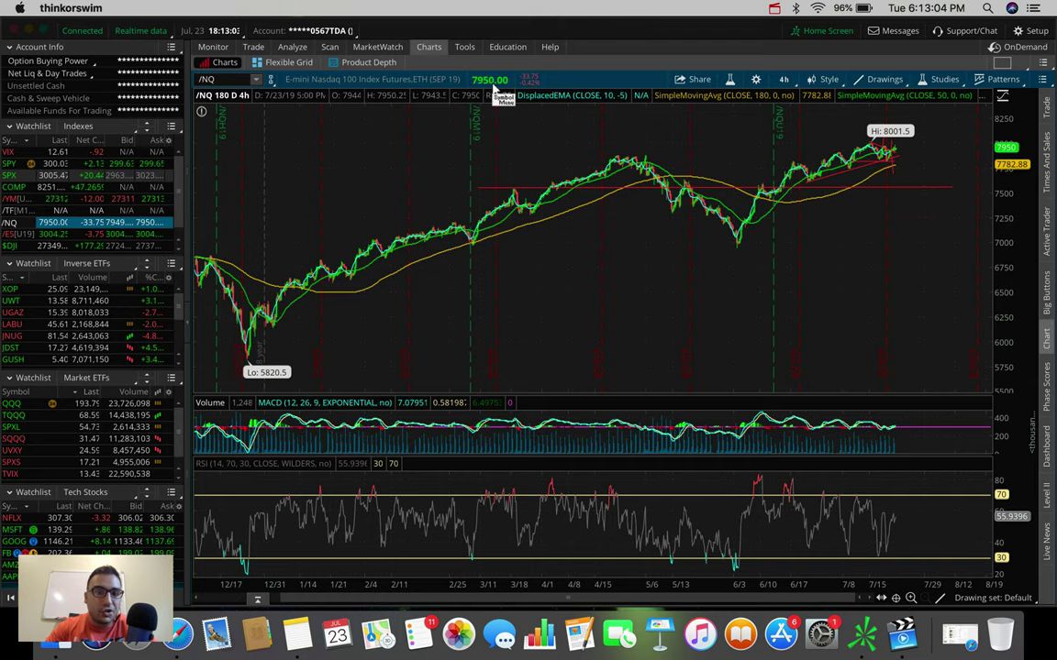
# Change the /NQ chart time frame to 1 D : 1m
pyautogui.click(783, 79)
pyautogui.click(679, 138)
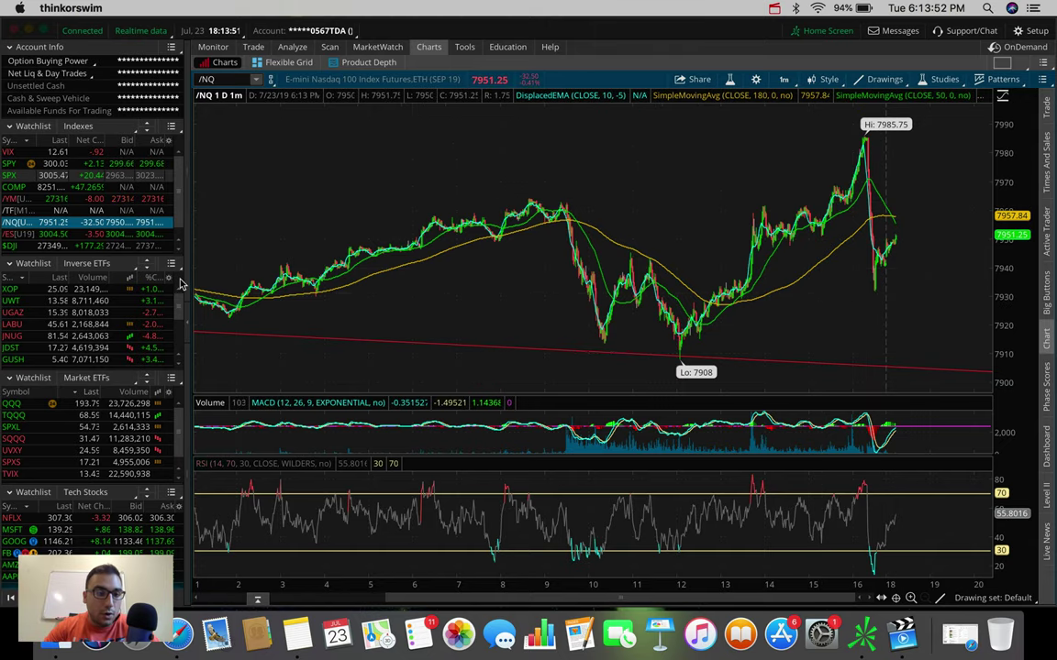
# Chart AAPL from Tech Stocks, then step up through AMZN to FB
pyautogui.click(9, 577)
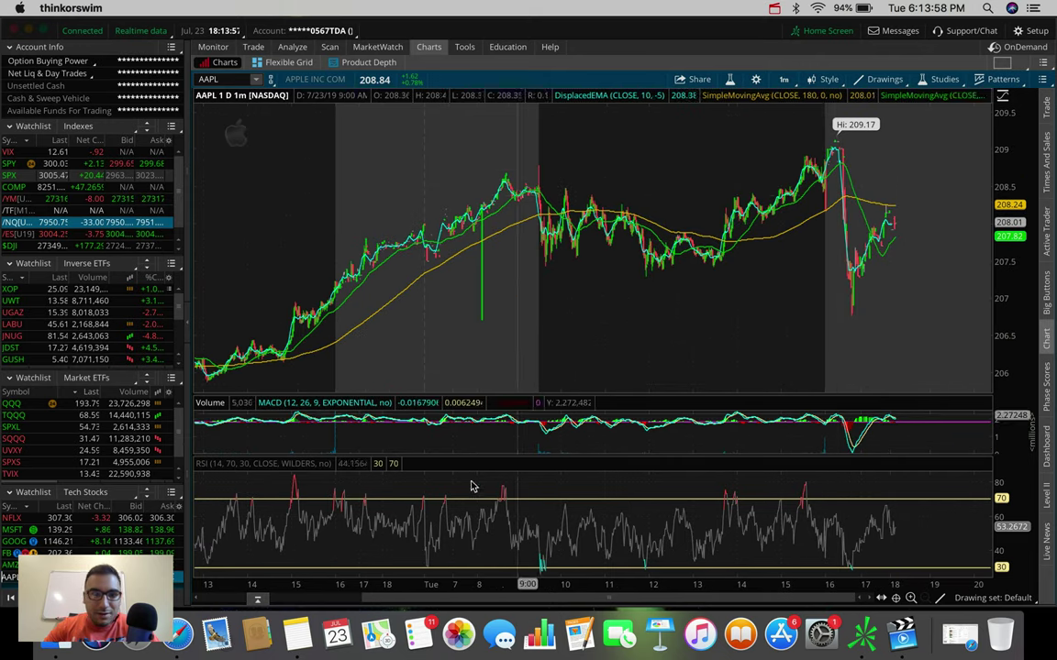
pyautogui.press('Up')
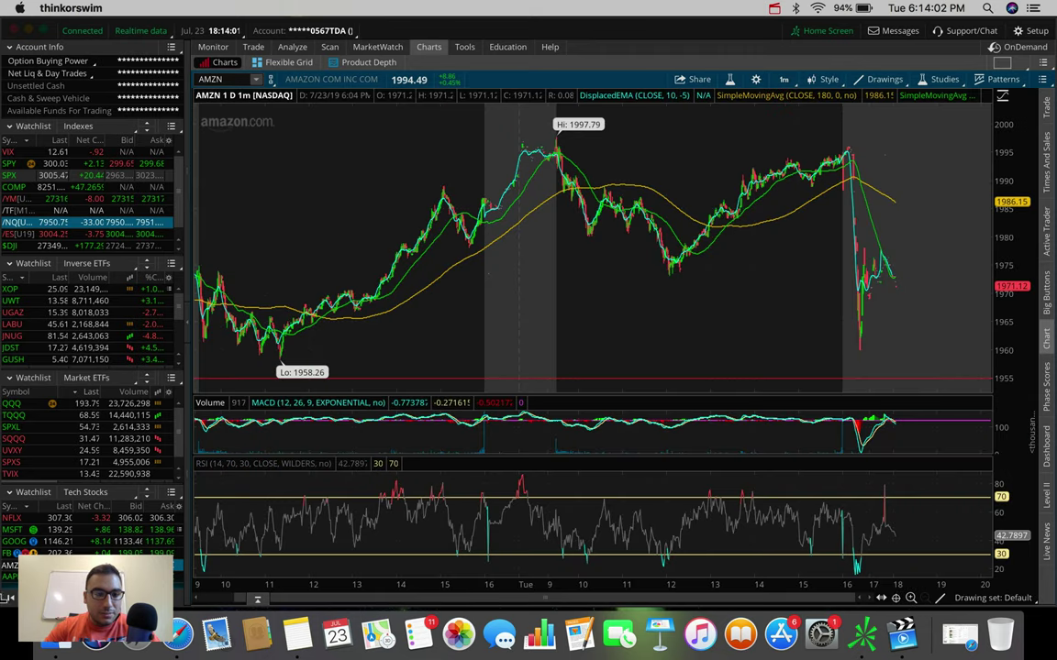
pyautogui.press('Up')
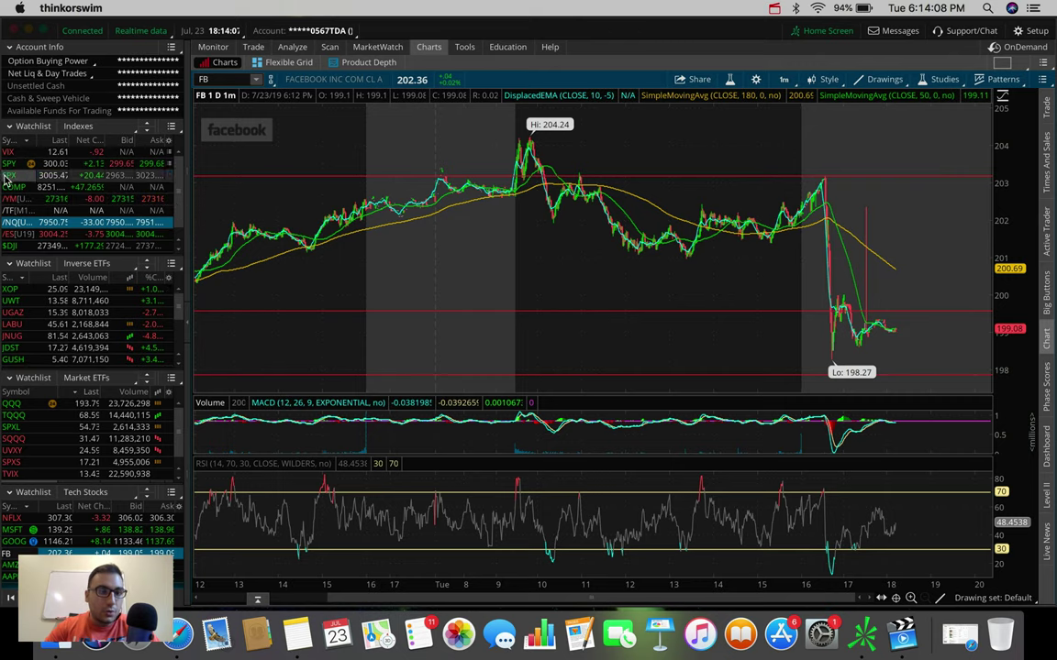
# Load SPX from the Indexes watchlist into the chart and set it to 20 D : 1h
pyautogui.moveTo(8, 175); pyautogui.dragTo(521, 165)
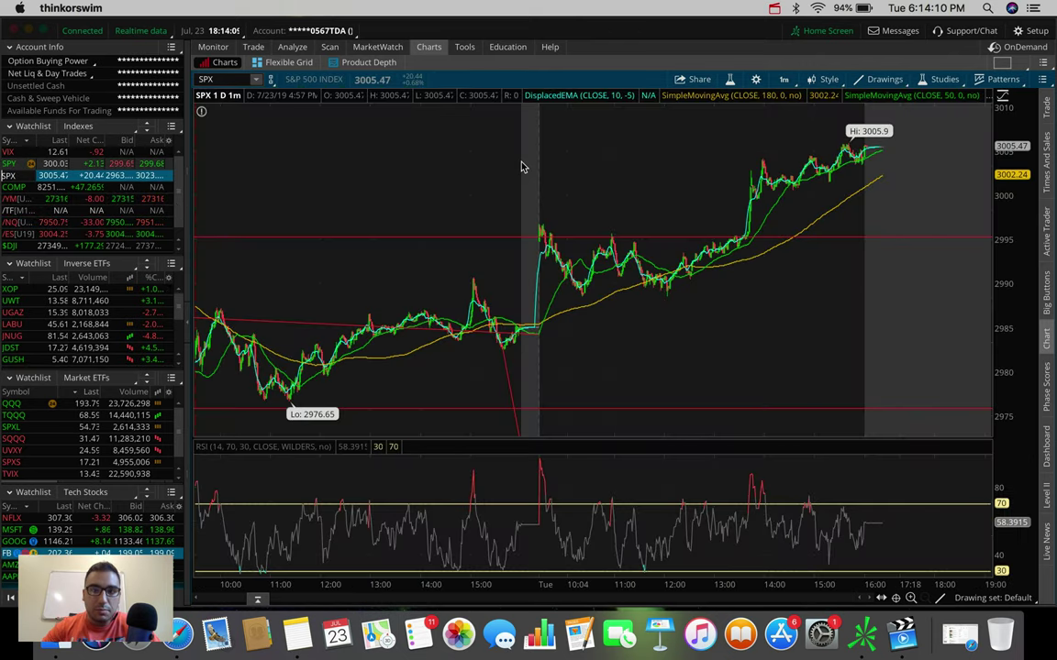
pyautogui.click(784, 78)
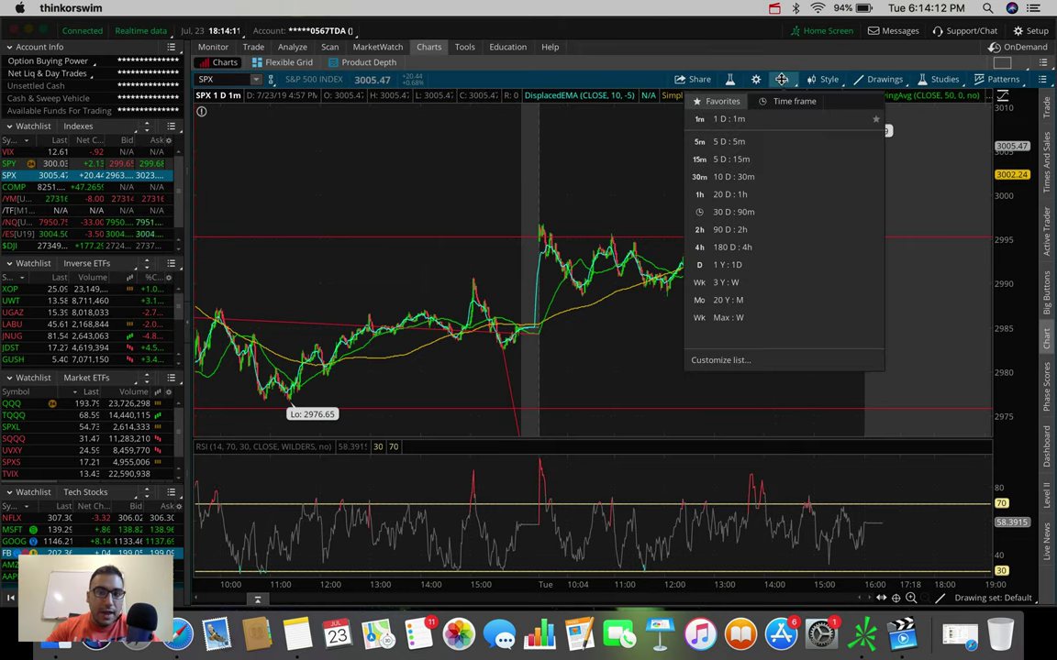
pyautogui.click(741, 194)
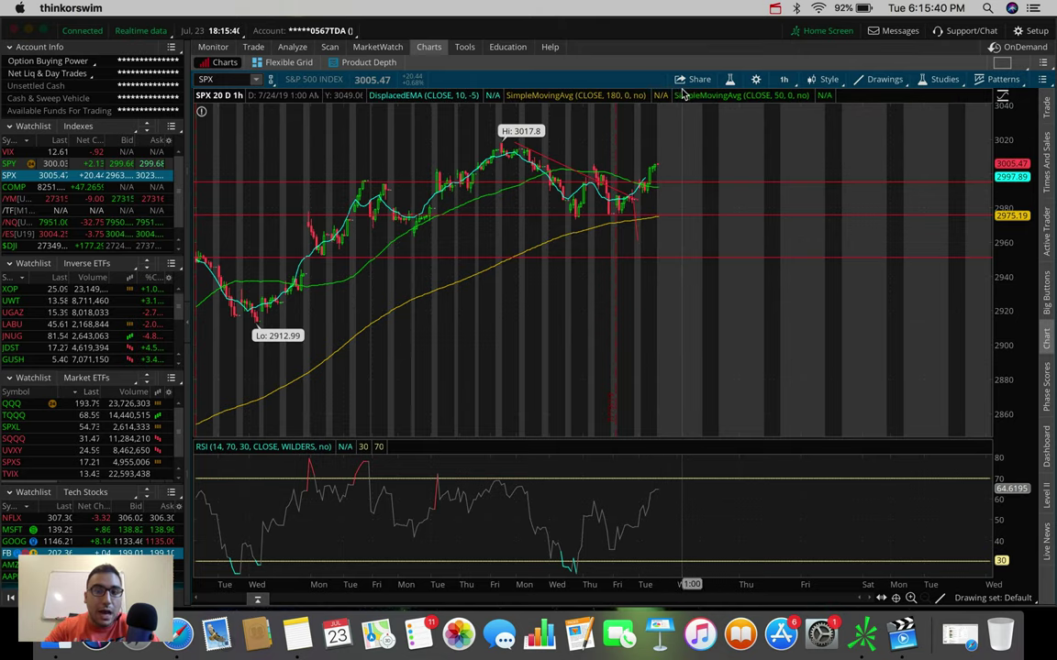
# Set SPX to 180 D : 4h, zoom into late May–July, then zoom back out
pyautogui.click(786, 79)
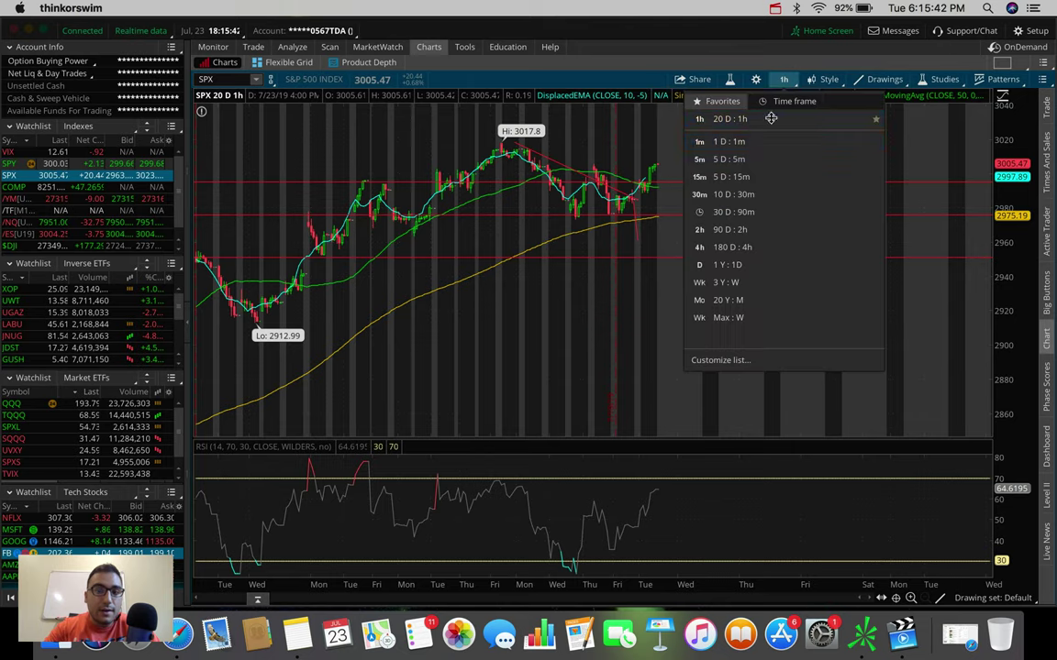
pyautogui.click(746, 246)
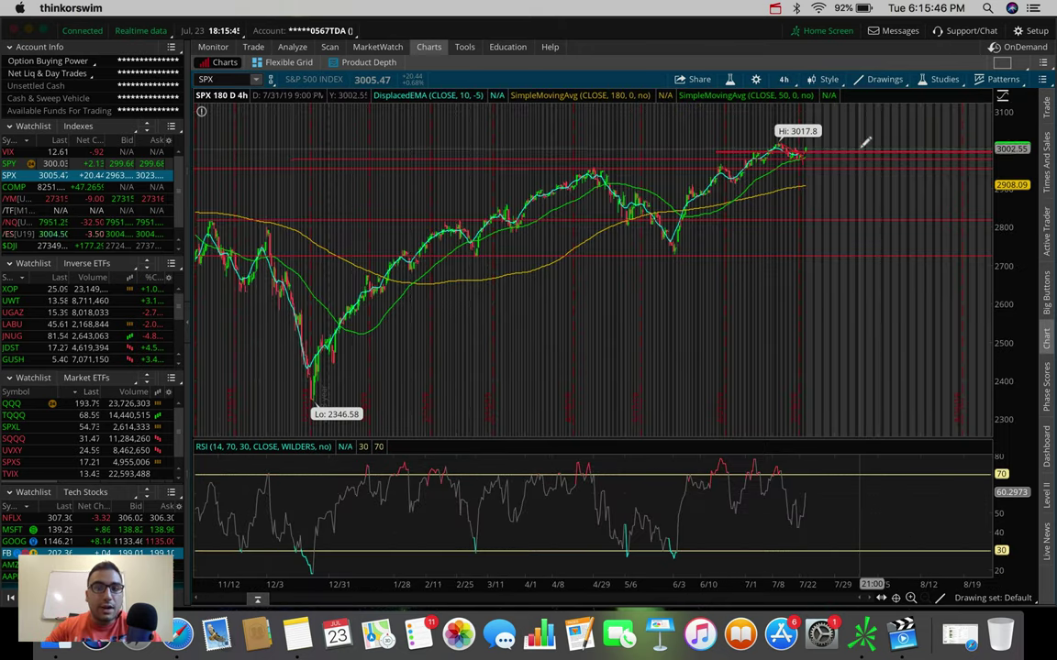
pyautogui.moveTo(865, 142); pyautogui.dragTo(682, 149)
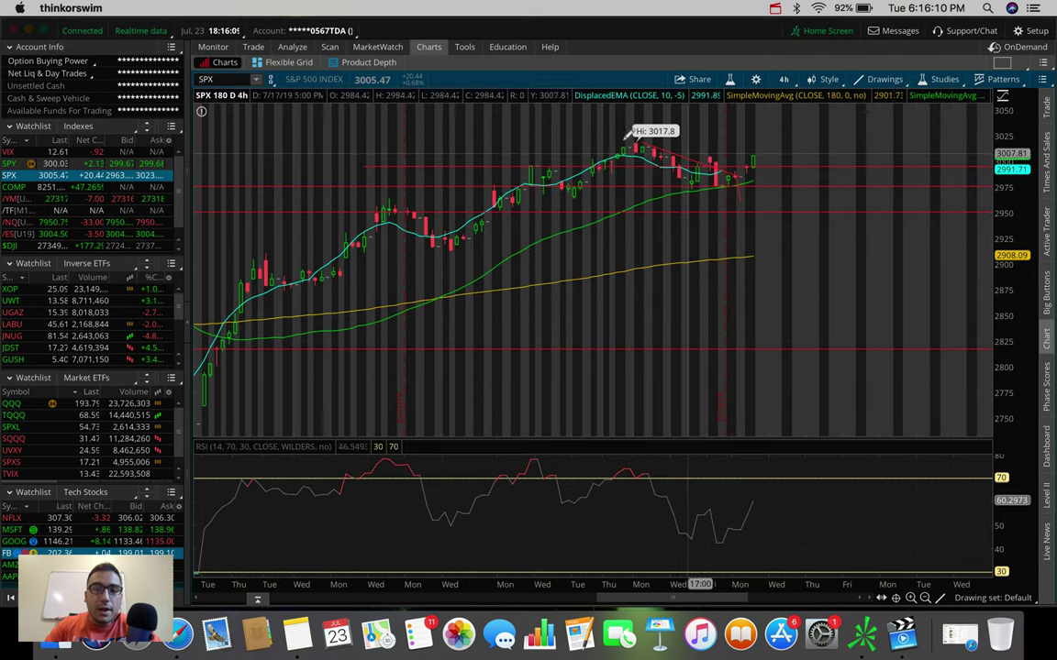
pyautogui.scroll(-5, 778, 193)
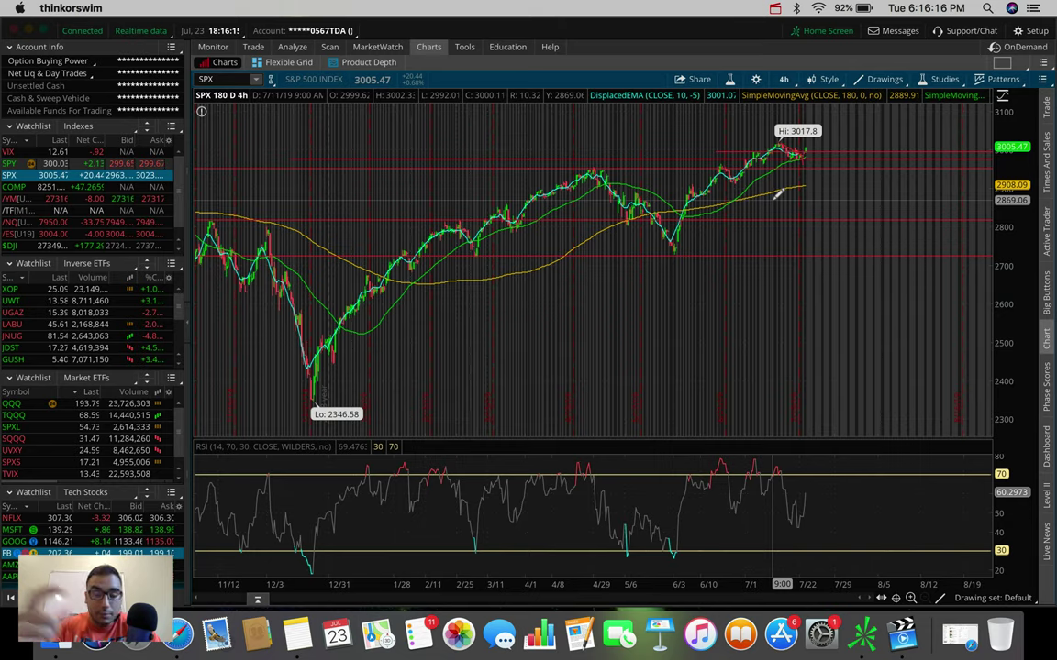
# Switch SPX to 20 D : 1h and draw red trendlines off the 3017.8 high and near the latest candles
pyautogui.click(783, 79)
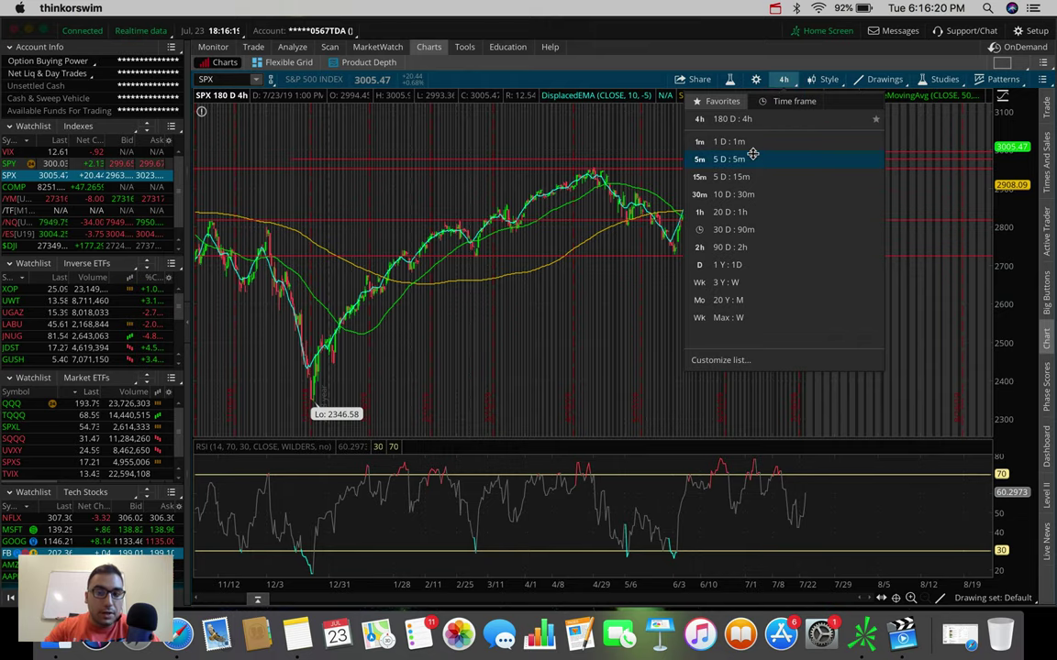
pyautogui.click(740, 213)
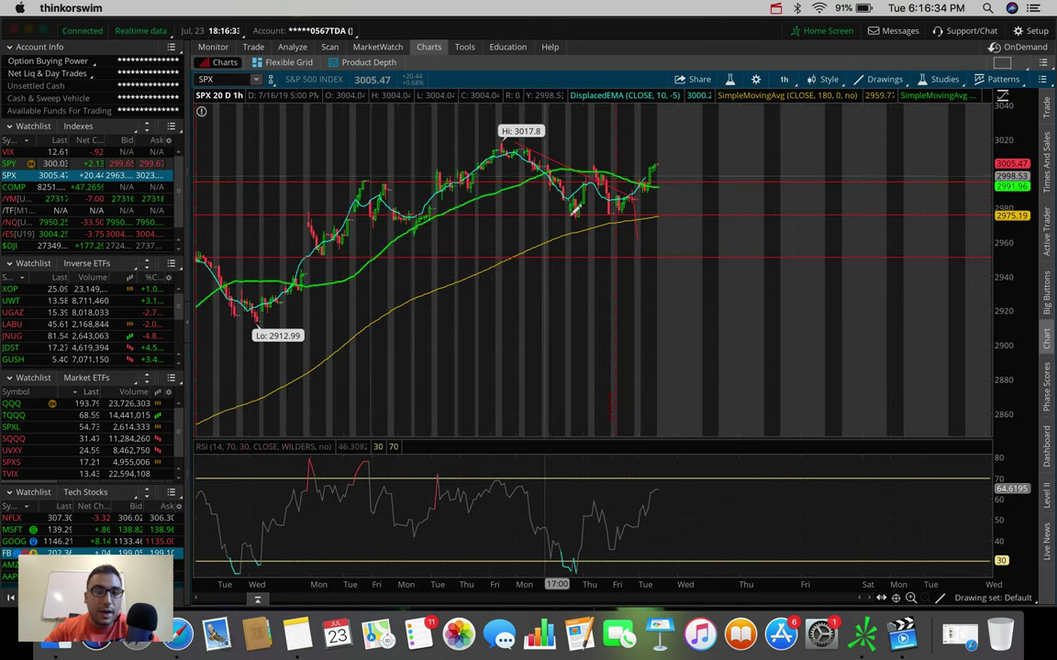
pyautogui.click(633, 207)
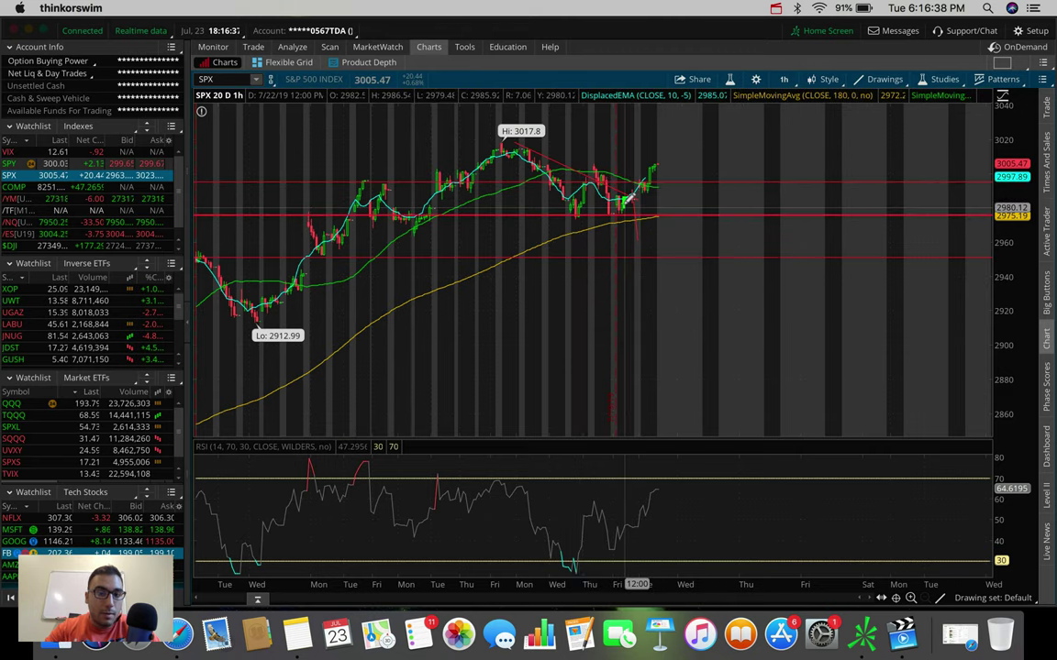
pyautogui.click(637, 201)
pyautogui.click(639, 238)
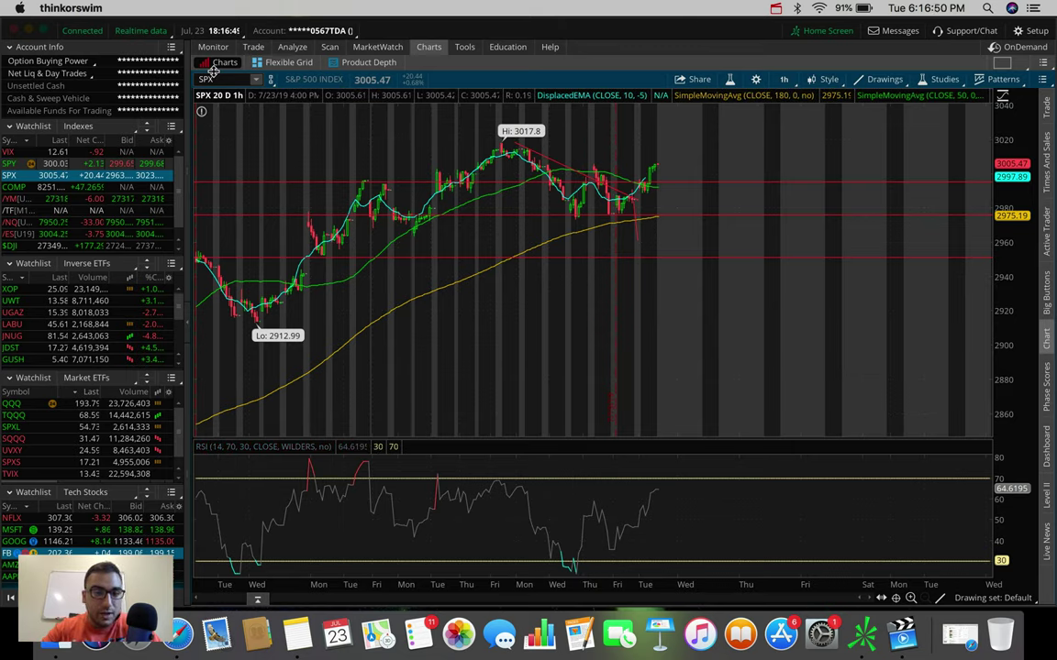
# Chart $DJI on 20-day hourly bars and scroll down to the RSI study
pyautogui.click(27, 246)
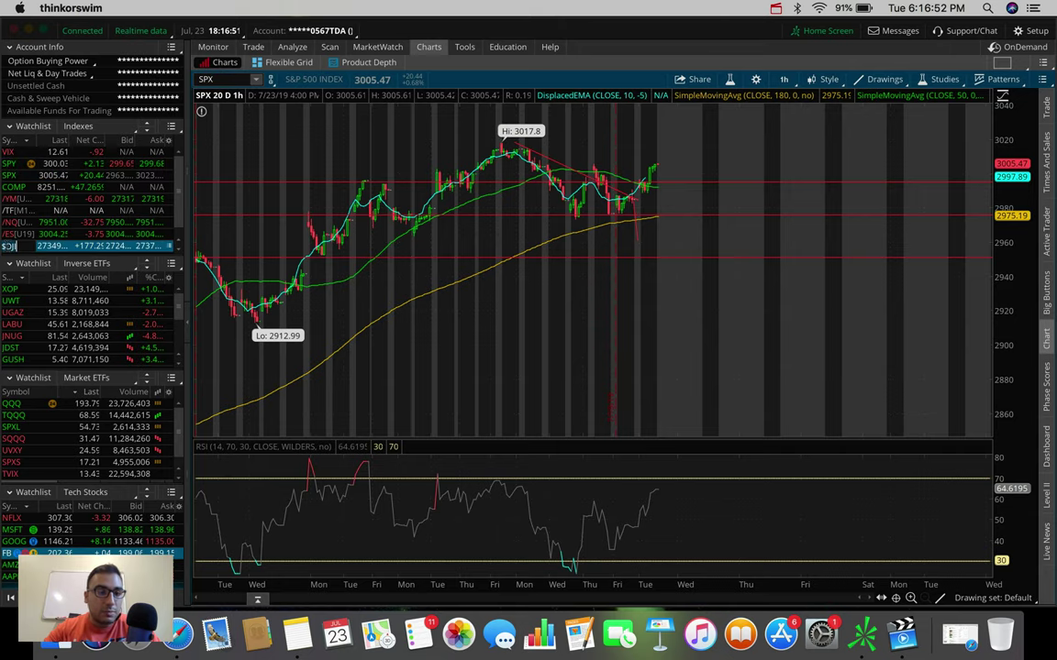
pyautogui.scroll(-3, 619, 177)
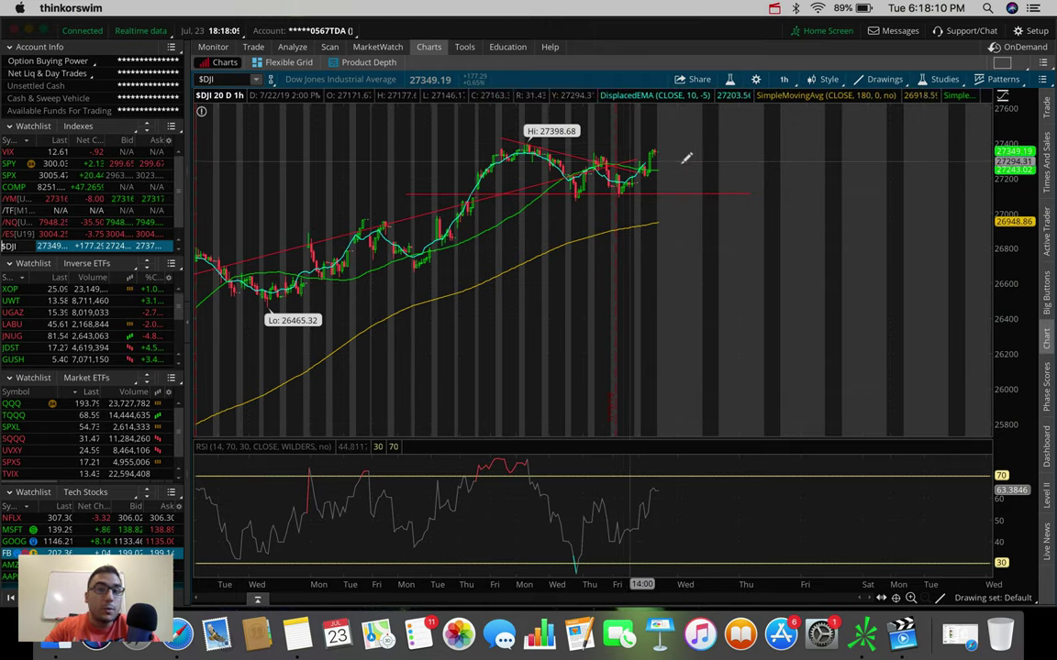
# Switch the $DJI chart to 180 D : 4h bars and zoom in
pyautogui.click(784, 79)
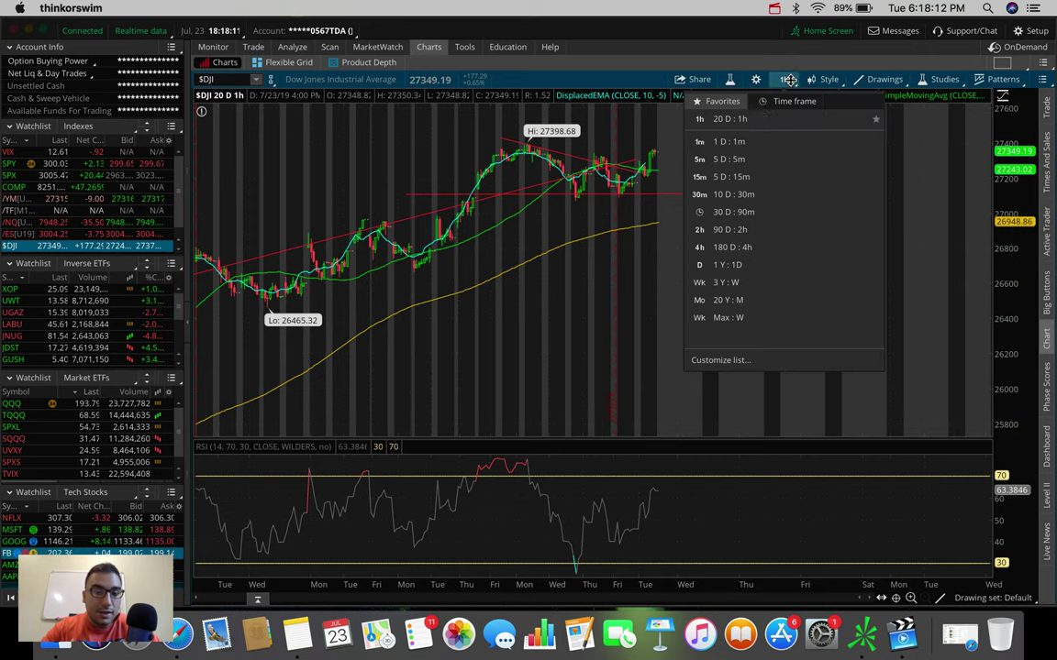
pyautogui.click(752, 254)
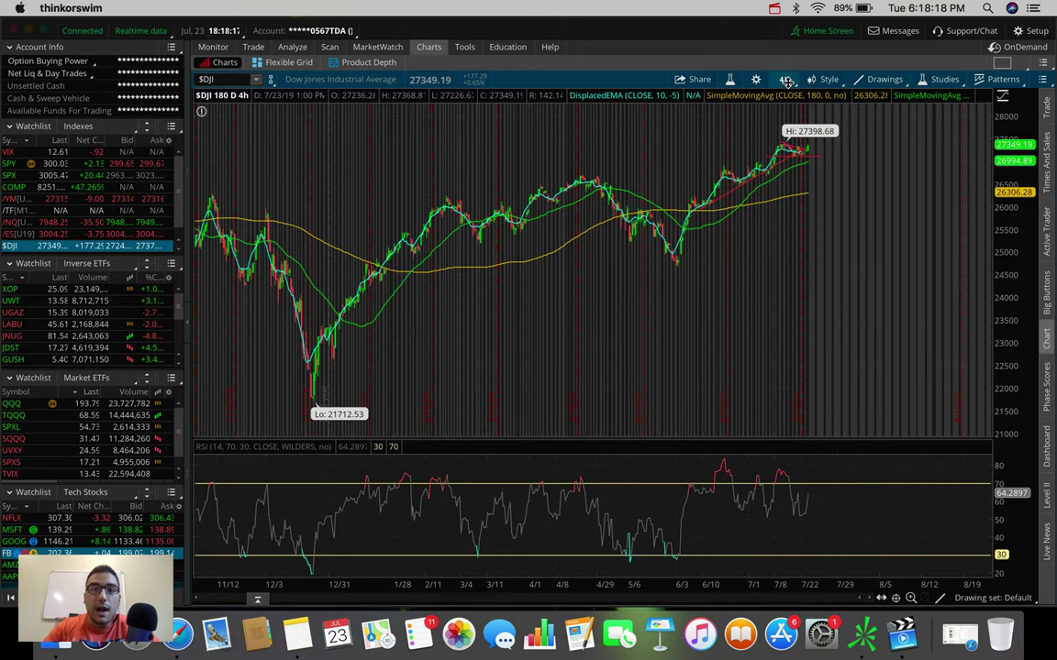
pyautogui.scroll(3, 603, 154)
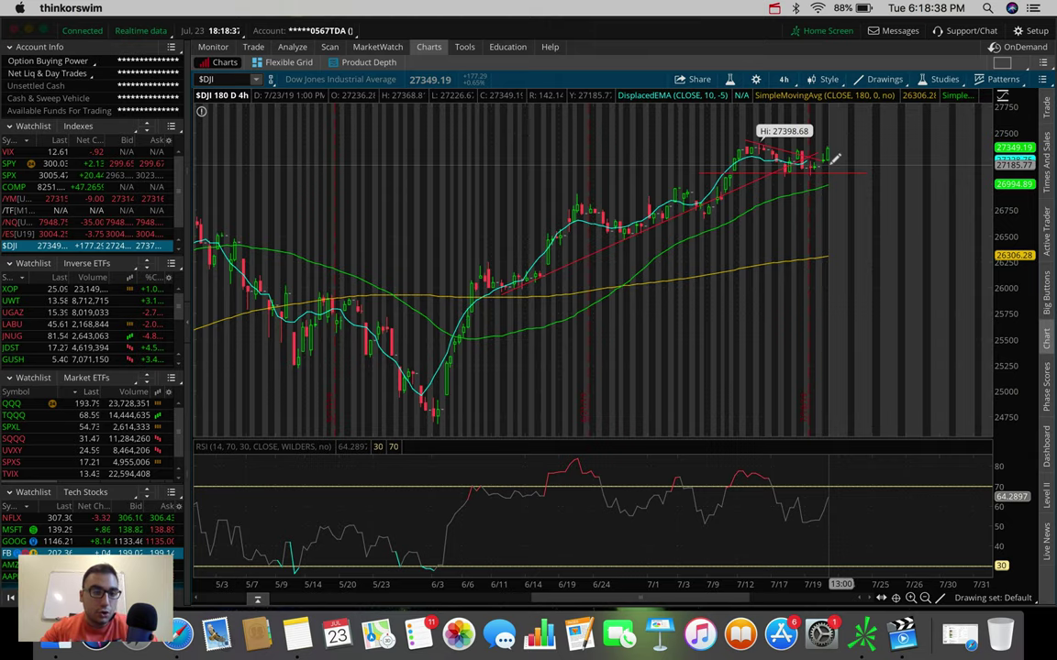
# Chart /NQ futures and zoom into mid-June onward
pyautogui.click(8, 222)
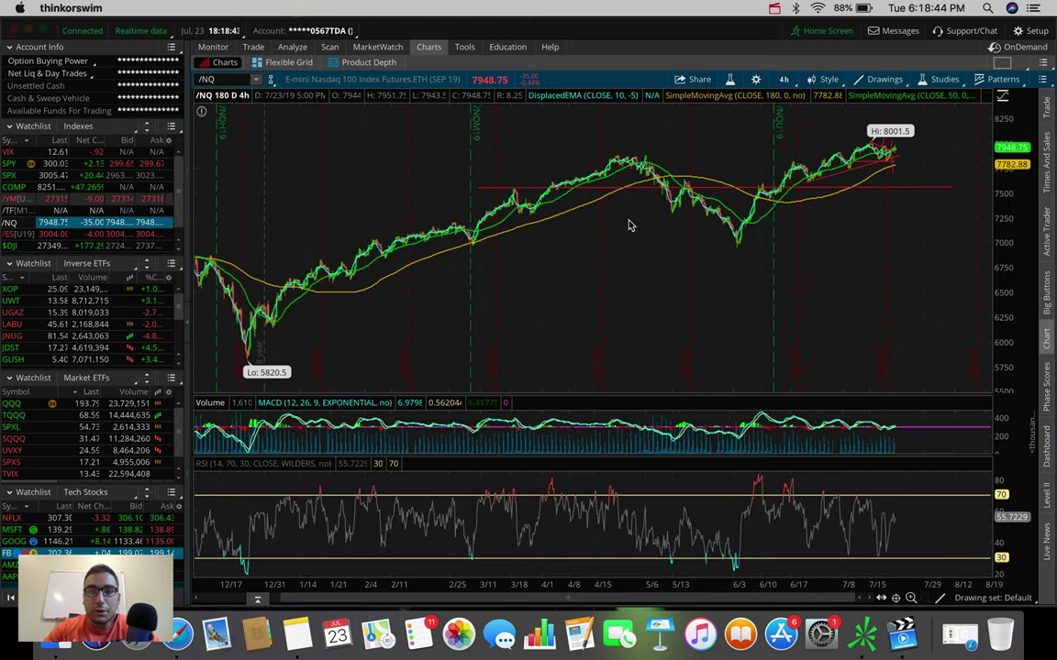
pyautogui.moveTo(968, 152); pyautogui.dragTo(782, 154)
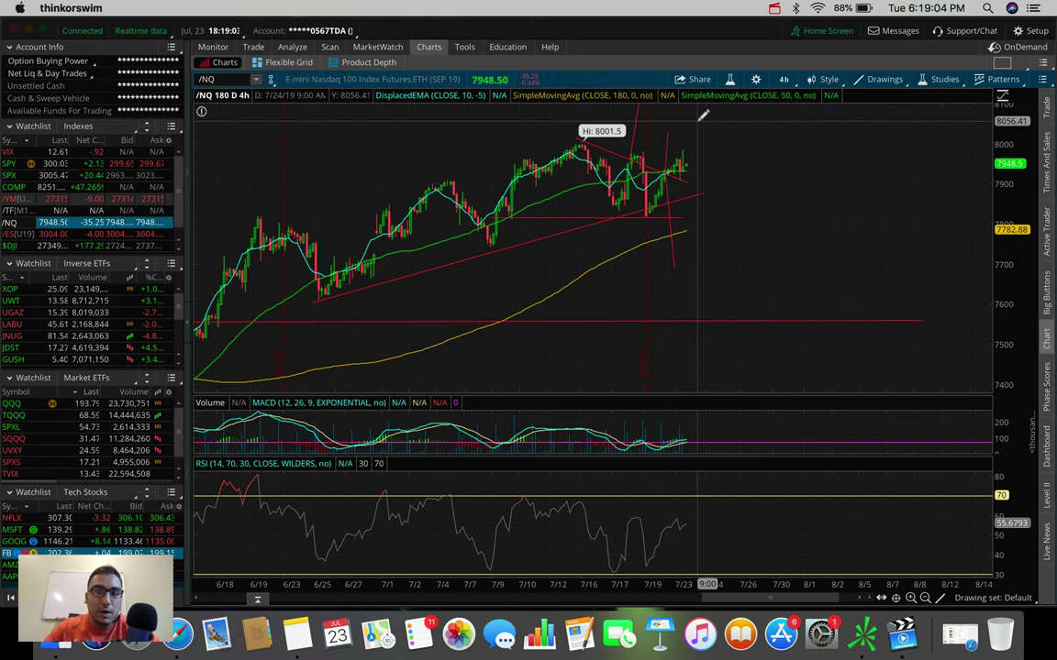
# Switch /NQ to 20 D : 1h and remove the horizontal red line
pyautogui.click(782, 79)
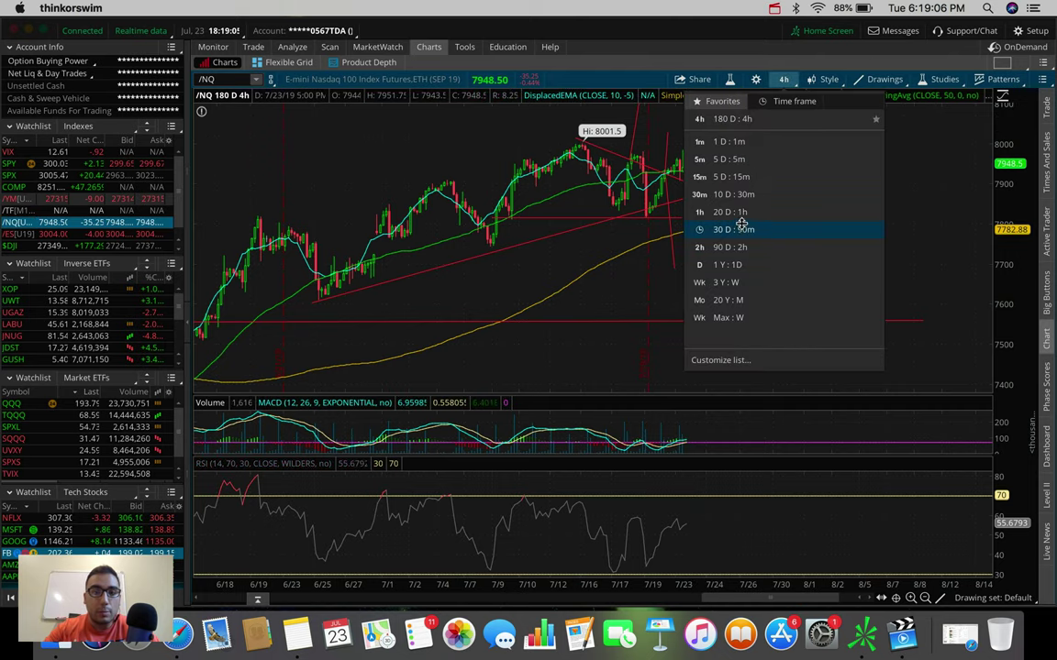
pyautogui.click(744, 213)
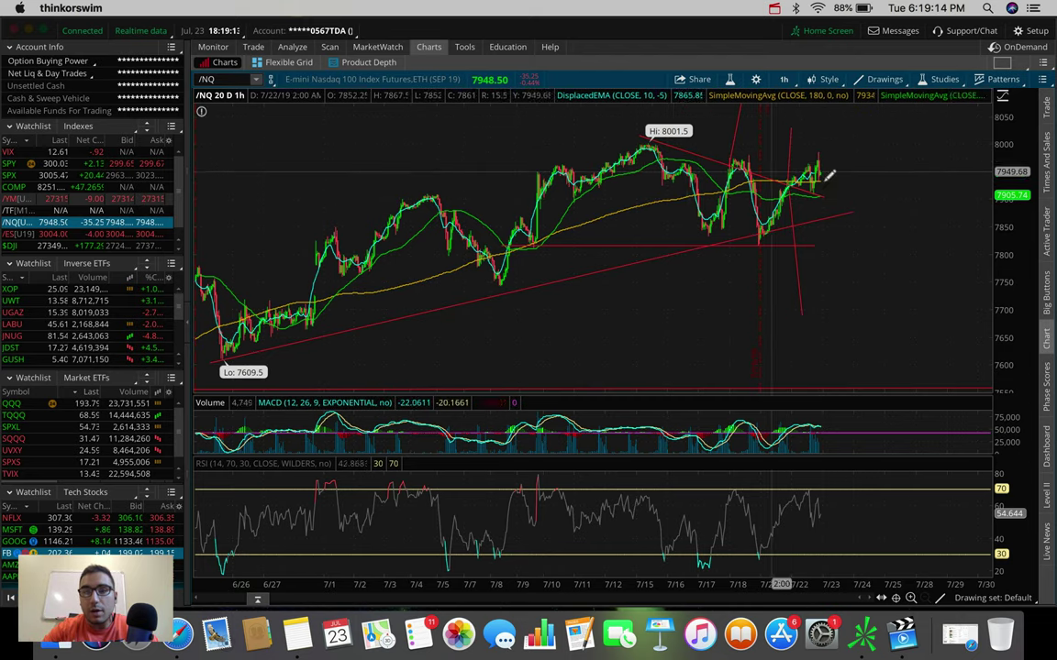
pyautogui.rightClick(652, 244)
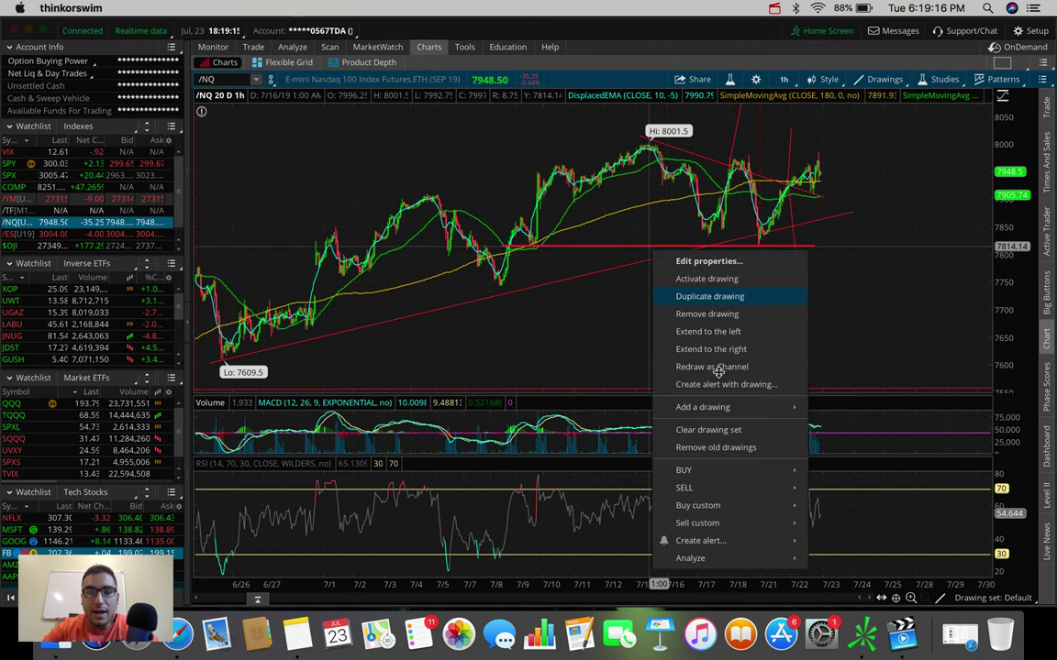
pyautogui.click(739, 313)
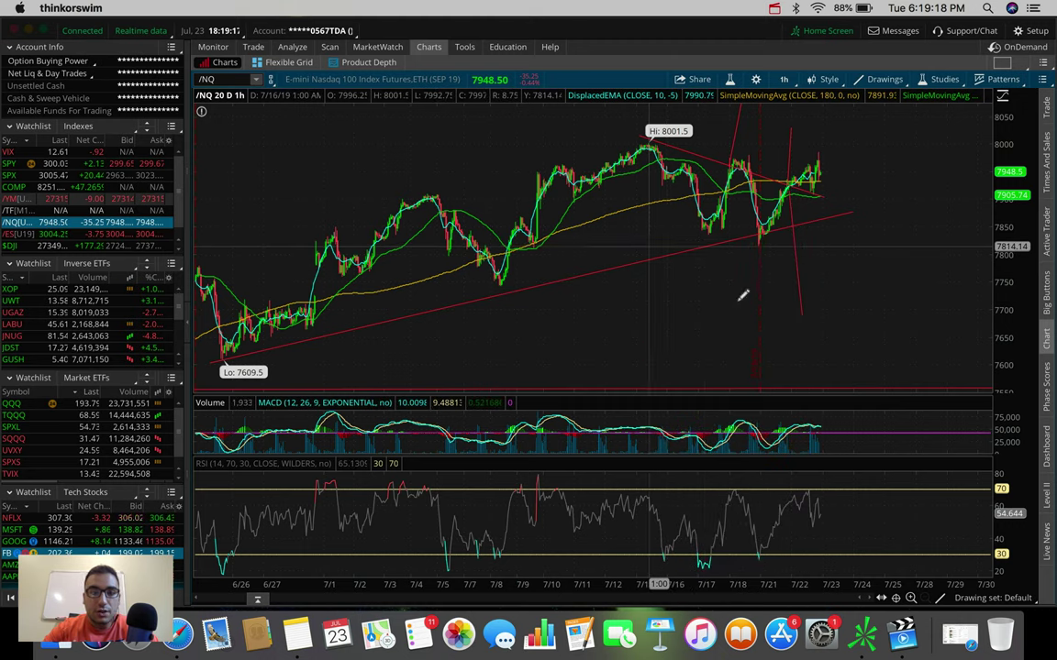
# Remove the short trendline near the 8001.5 high and the steep red line near 7/22
pyautogui.rightClick(716, 156)
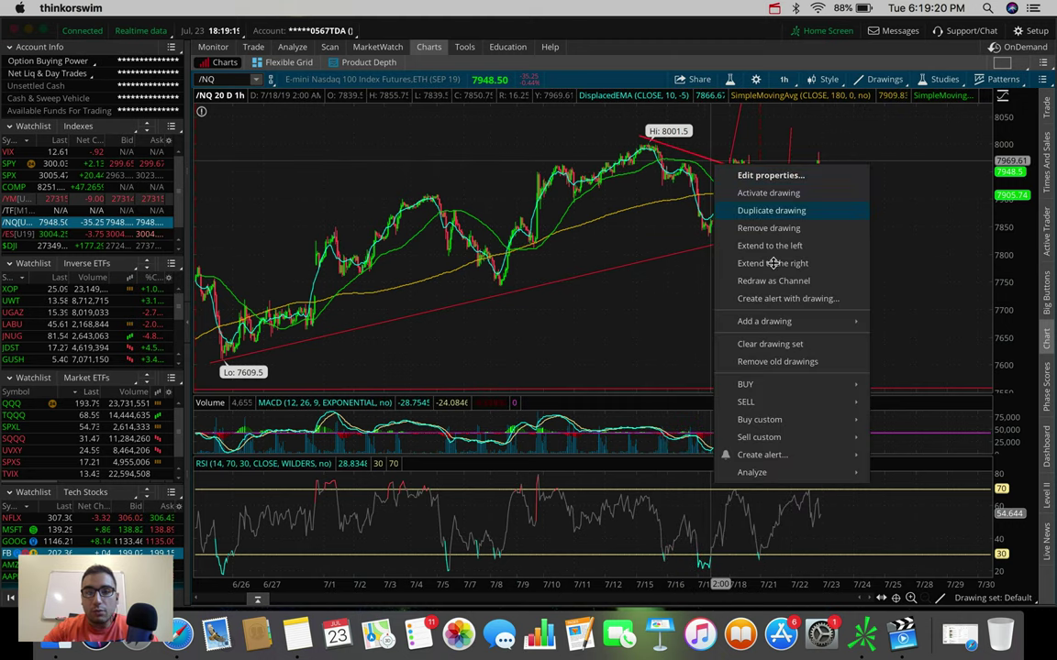
pyautogui.click(793, 228)
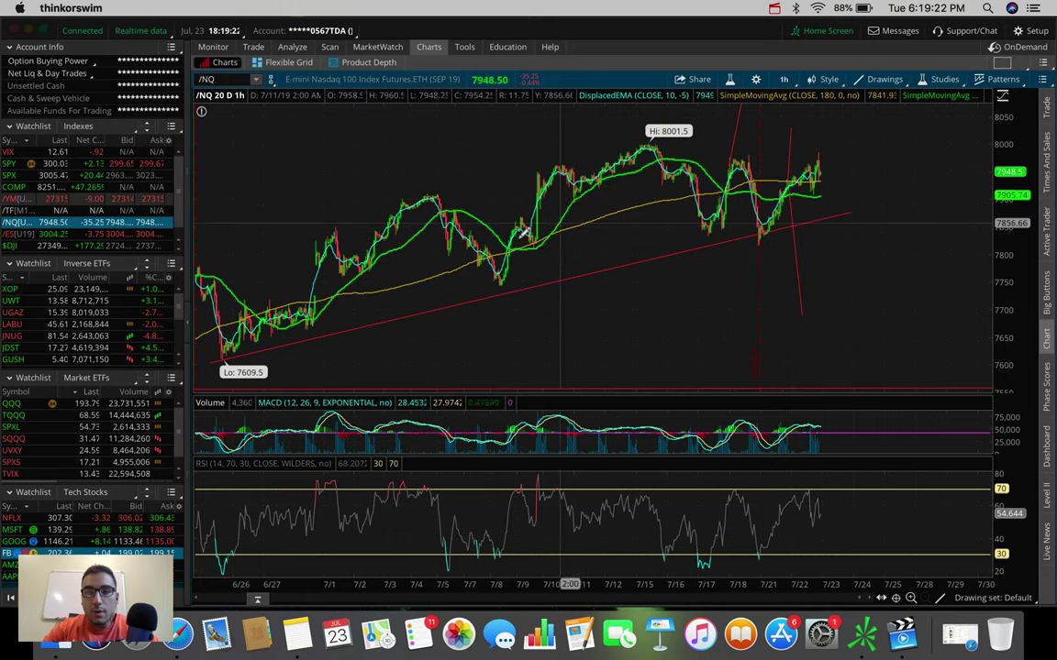
pyautogui.rightClick(800, 260)
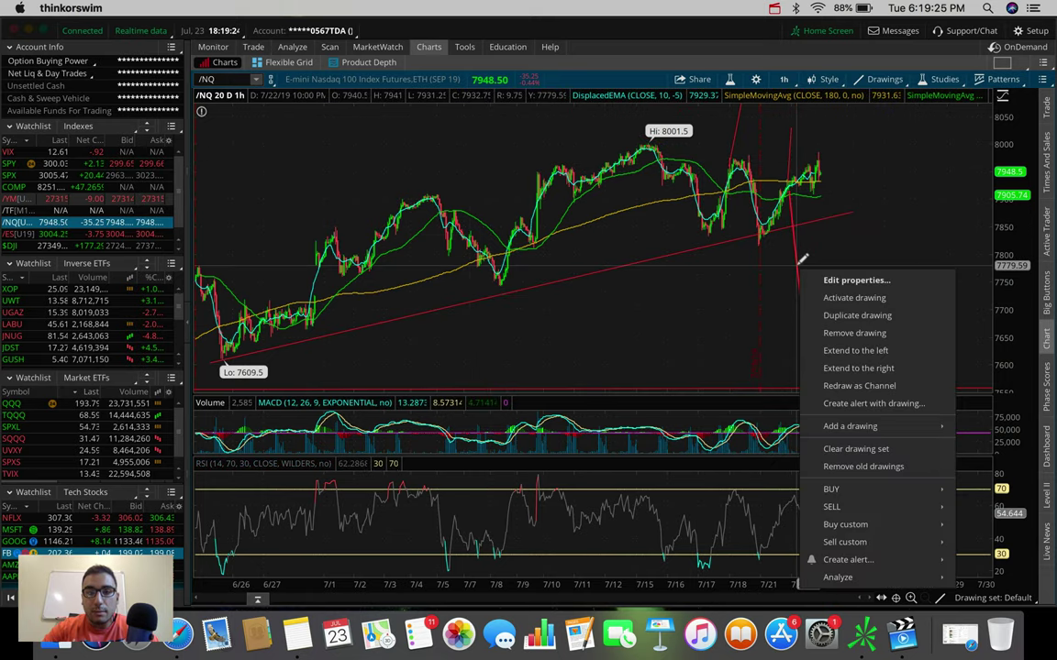
pyautogui.click(855, 332)
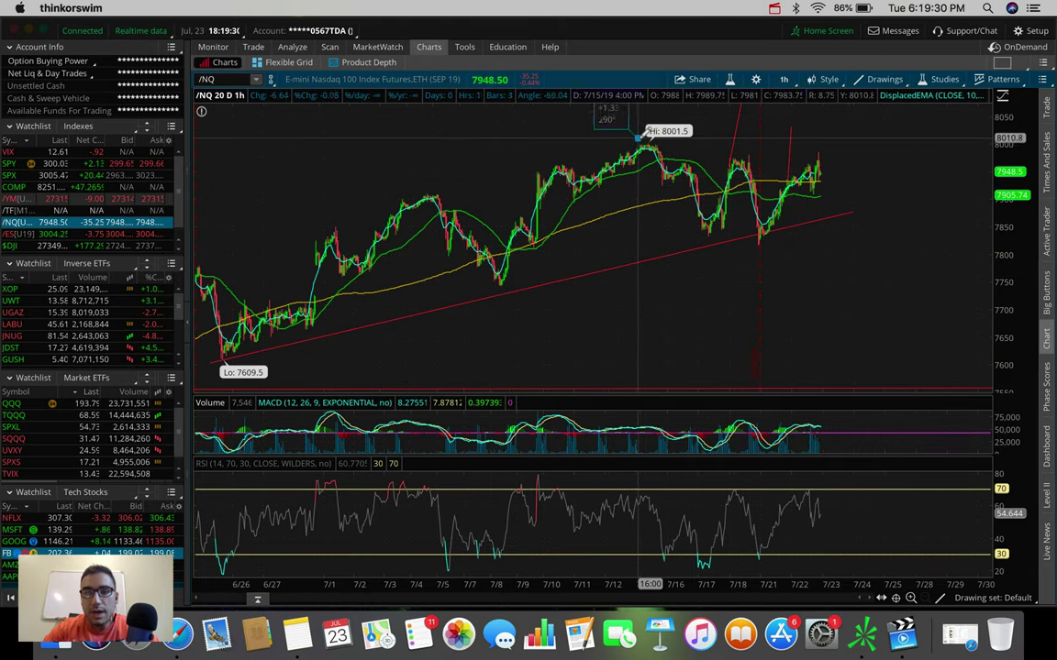
# Anchor the /NQ trendline's end past the latest bars, running from 8001.5 to 7964.29 on 7/25
pyautogui.click(874, 160)
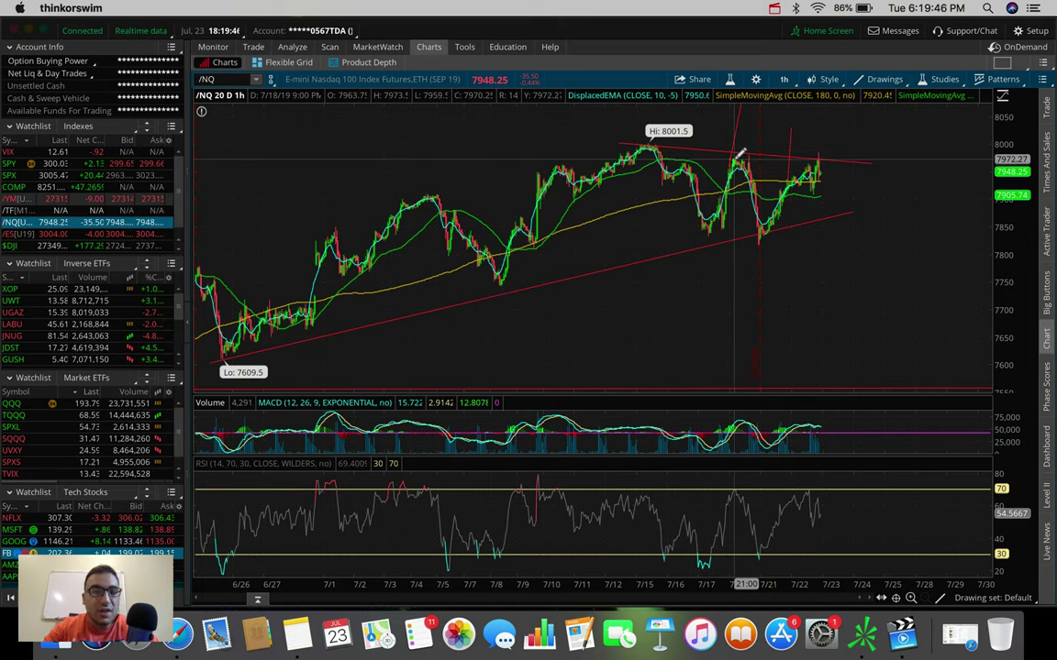
pyautogui.moveTo(741, 151)
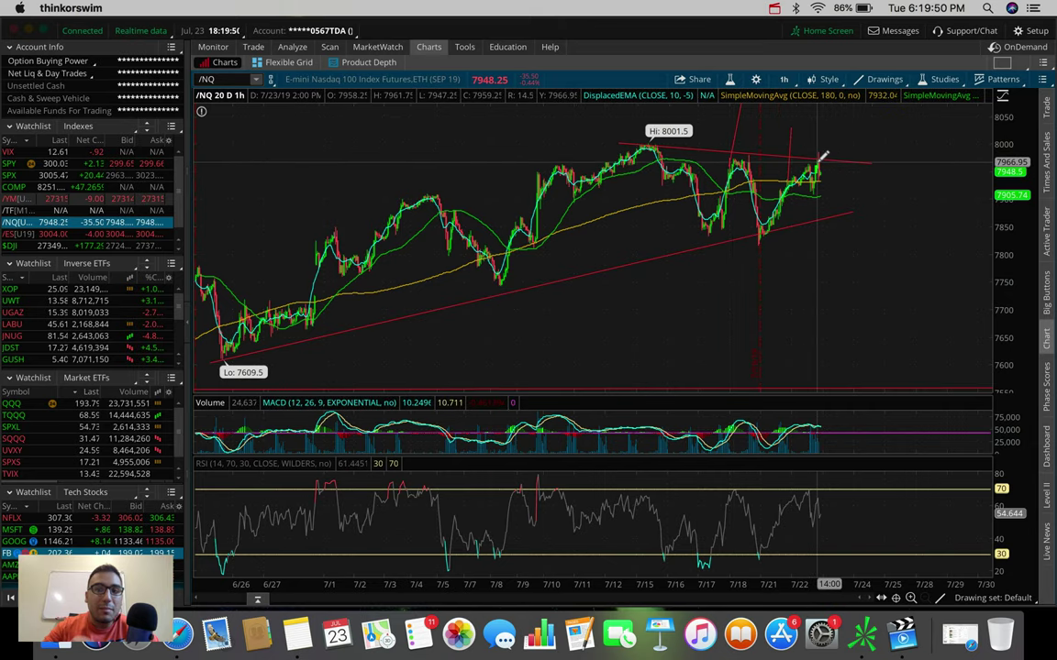
pyautogui.moveTo(823, 158)
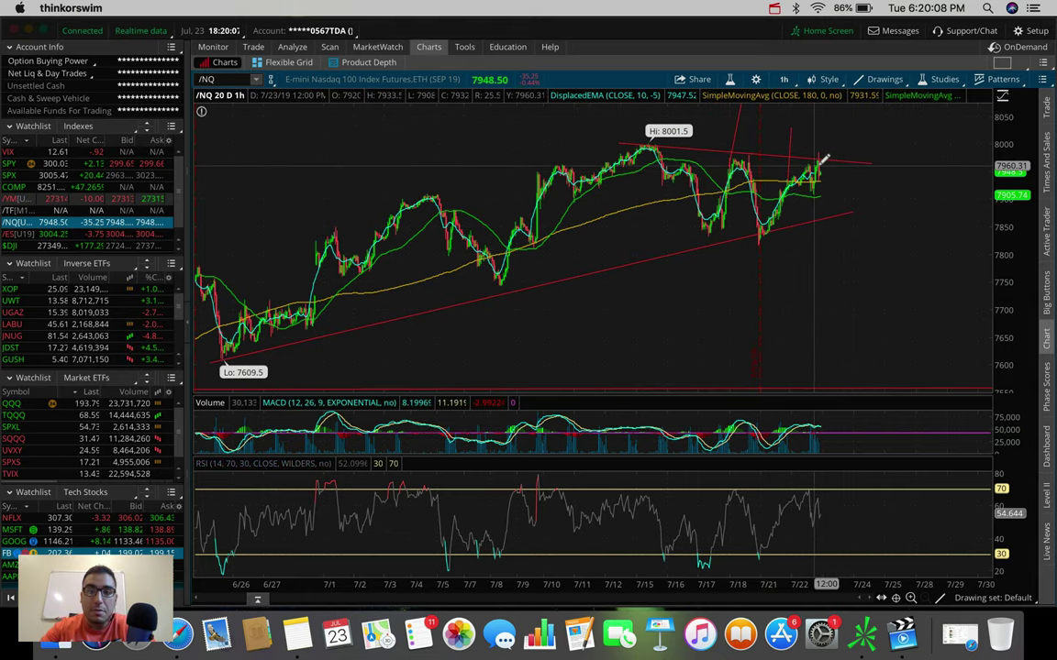
# Briefly view /NQ on 5-day 5-minute bars, then return to 20-day hourly bars
pyautogui.click(786, 79)
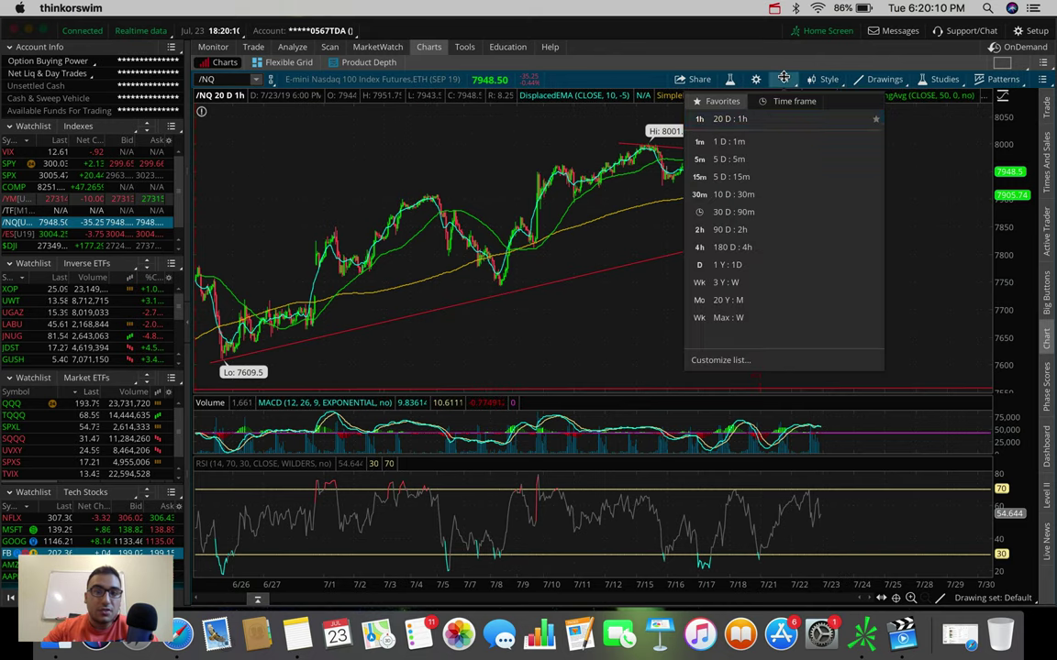
pyautogui.click(744, 158)
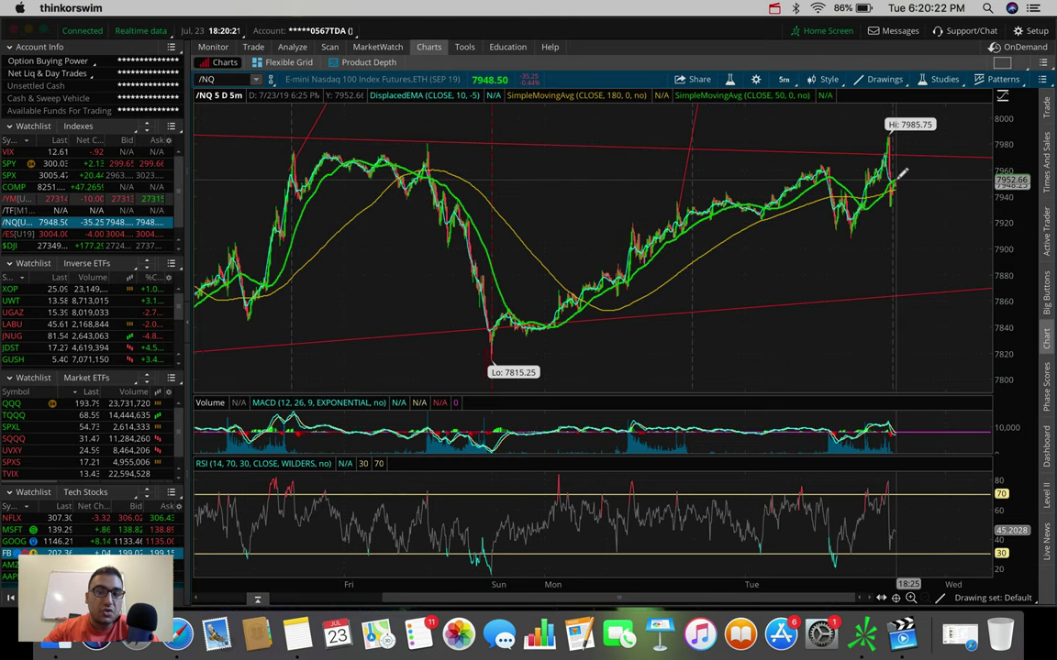
pyautogui.click(783, 79)
pyautogui.click(744, 192)
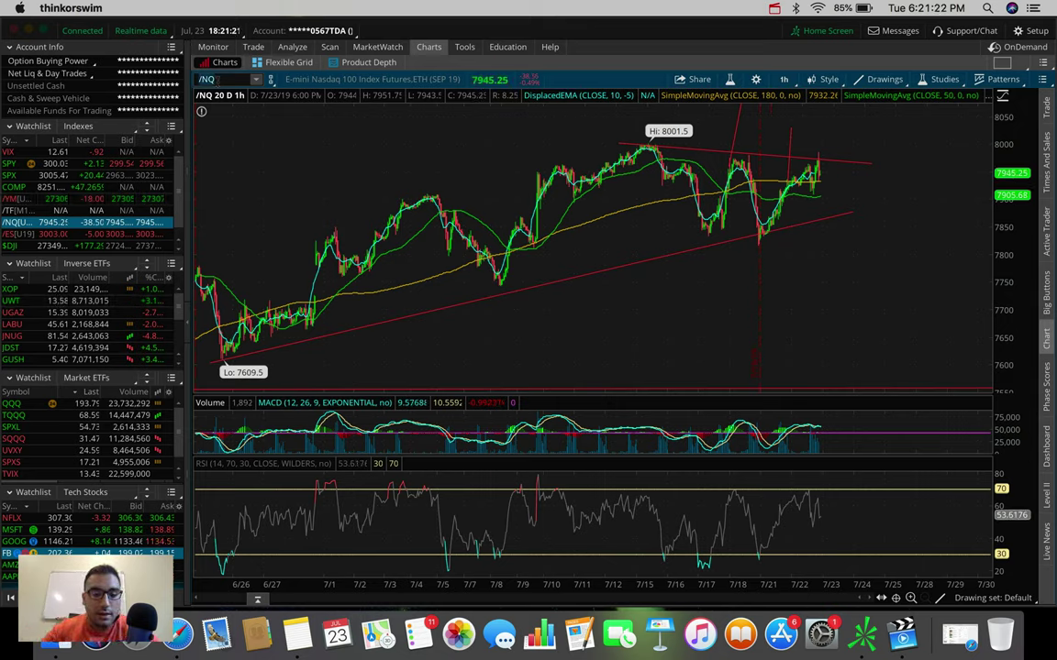
# Load the FedEx (FDX) chart on 20-day hourly bars
pyautogui.press('Return')
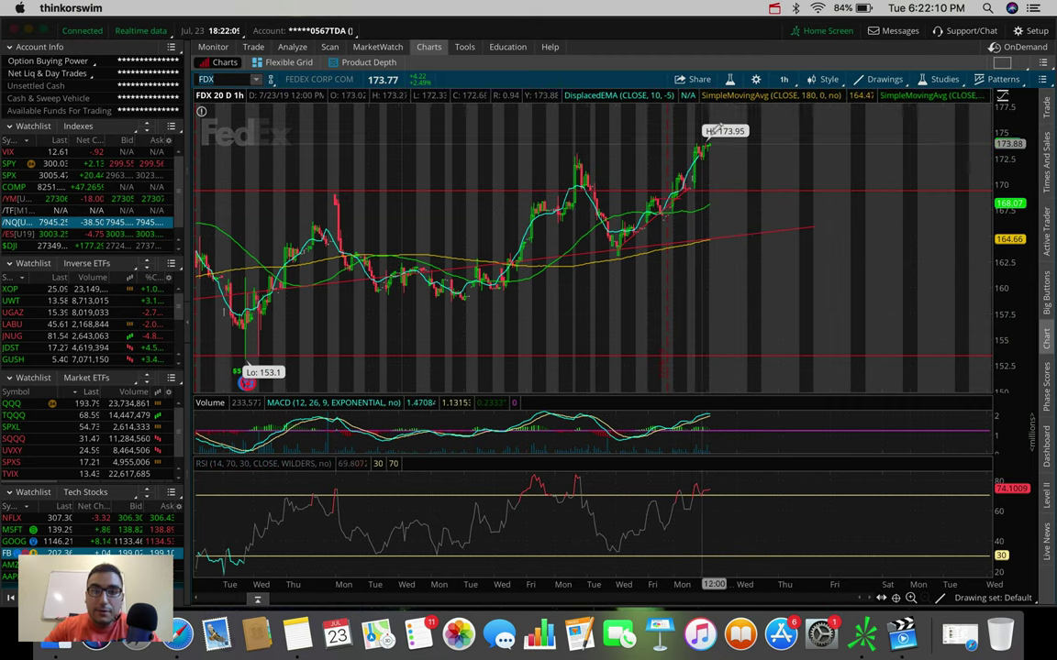
# Show FDX on 1-day 1-minute, then 5-day 5-minute bars, zoomed in, anchoring a drawing on the green average
pyautogui.click(781, 79)
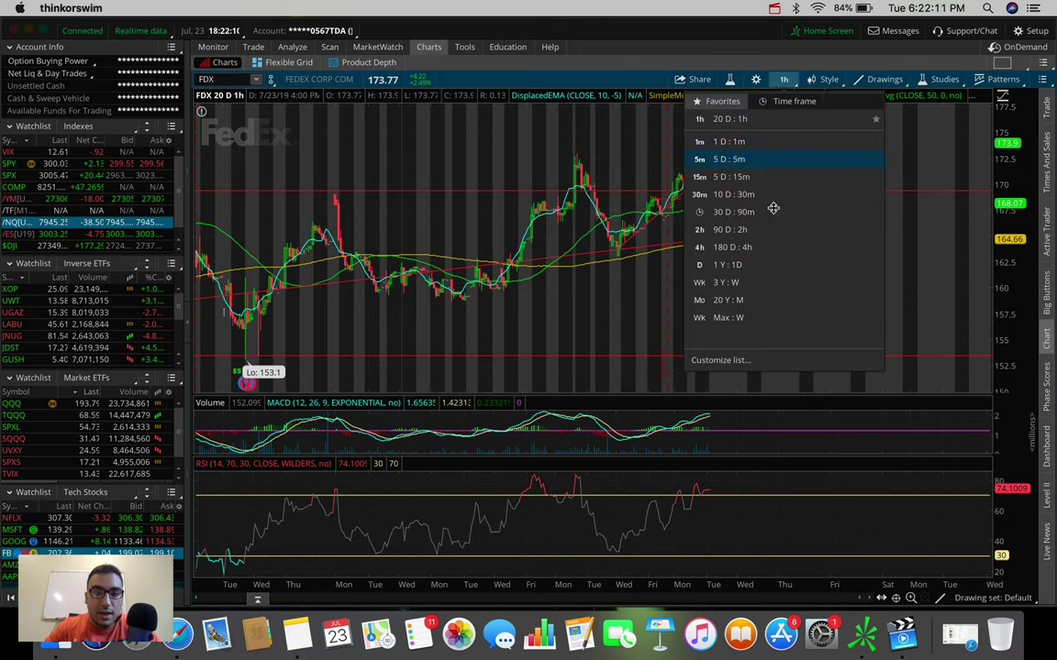
pyautogui.click(781, 151)
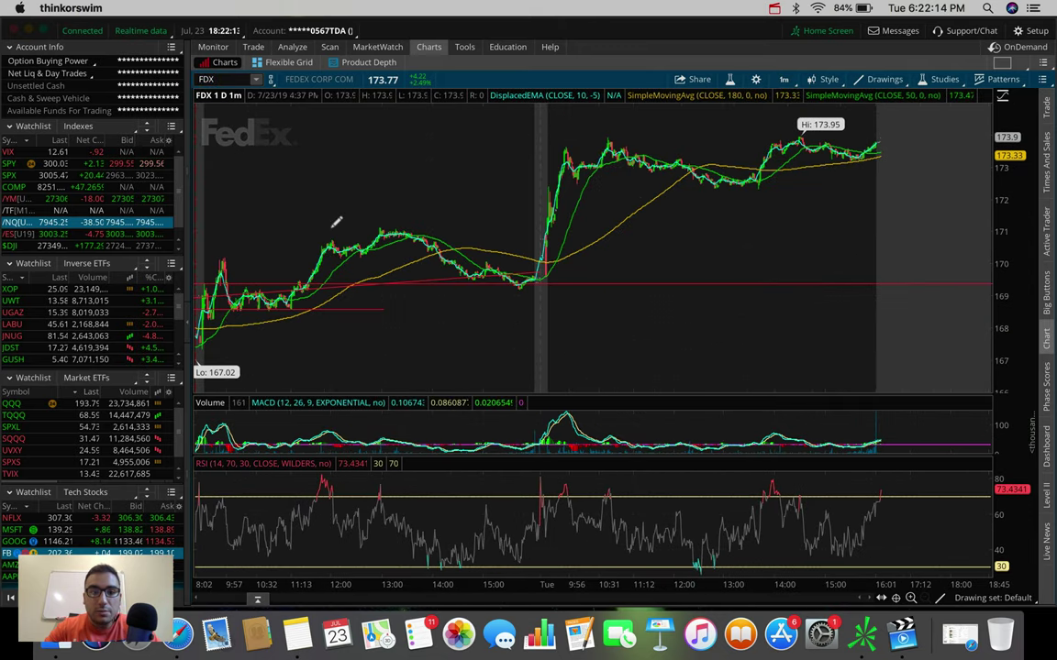
pyautogui.click(783, 80)
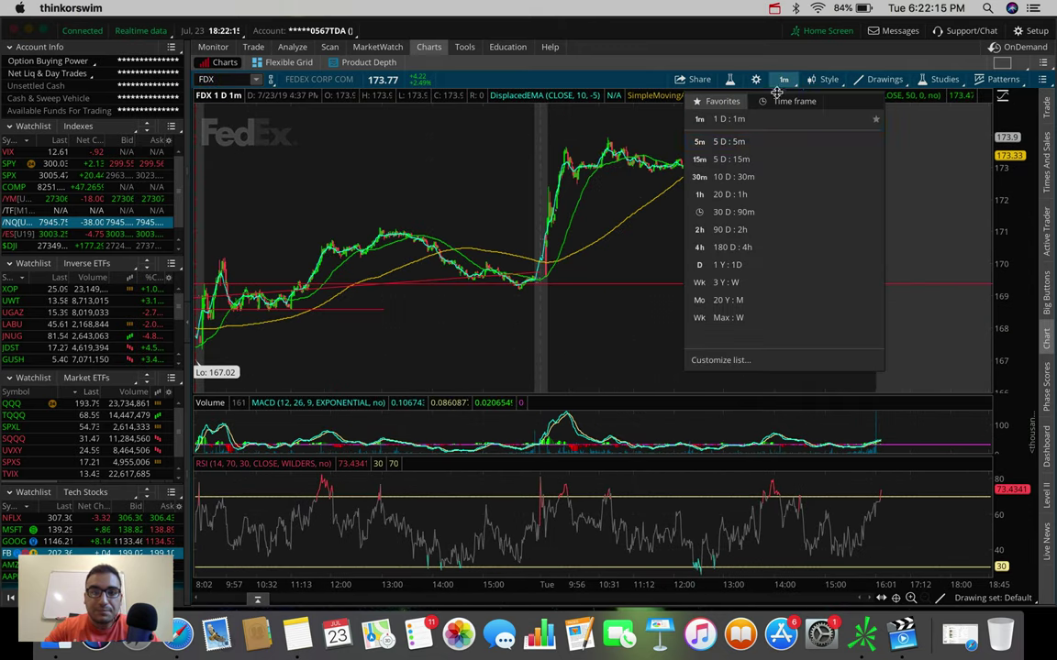
pyautogui.click(749, 145)
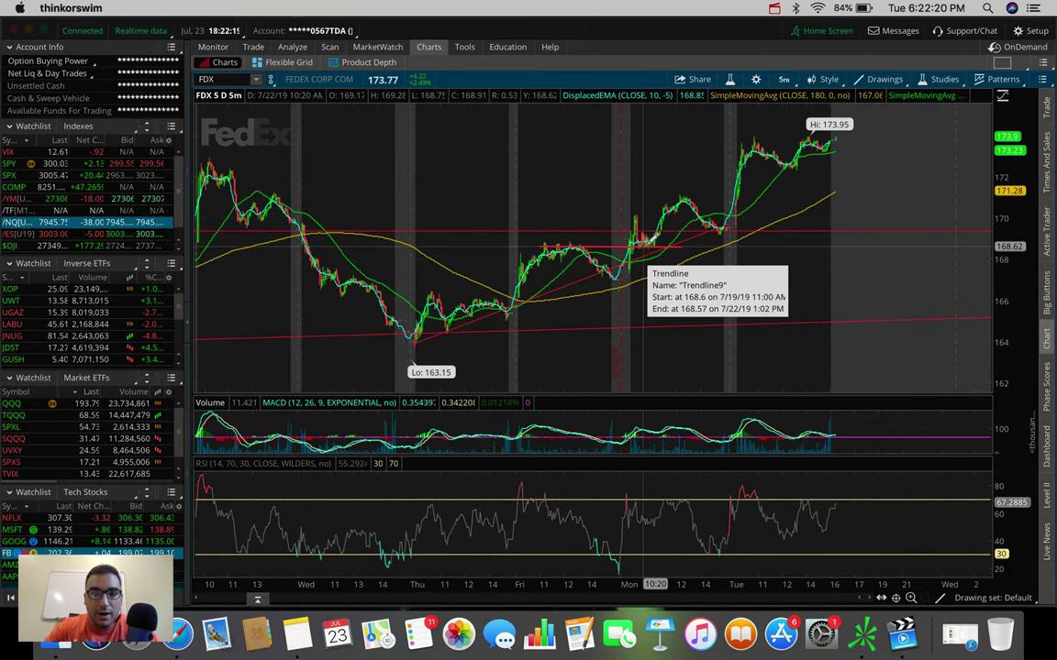
pyautogui.scroll(5, 674, 221)
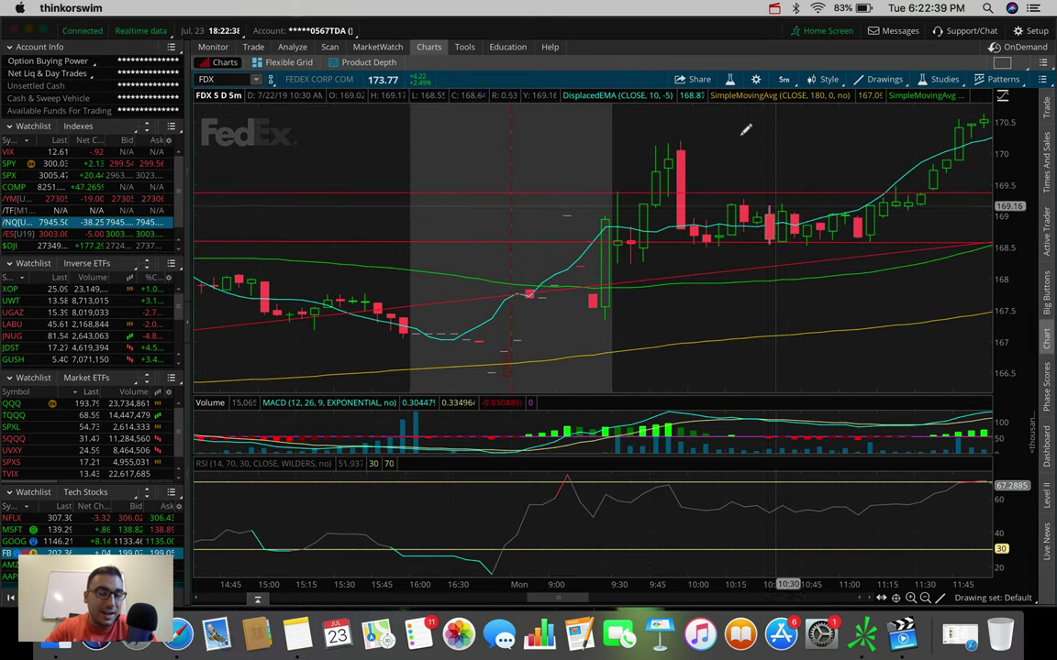
pyautogui.click(743, 280)
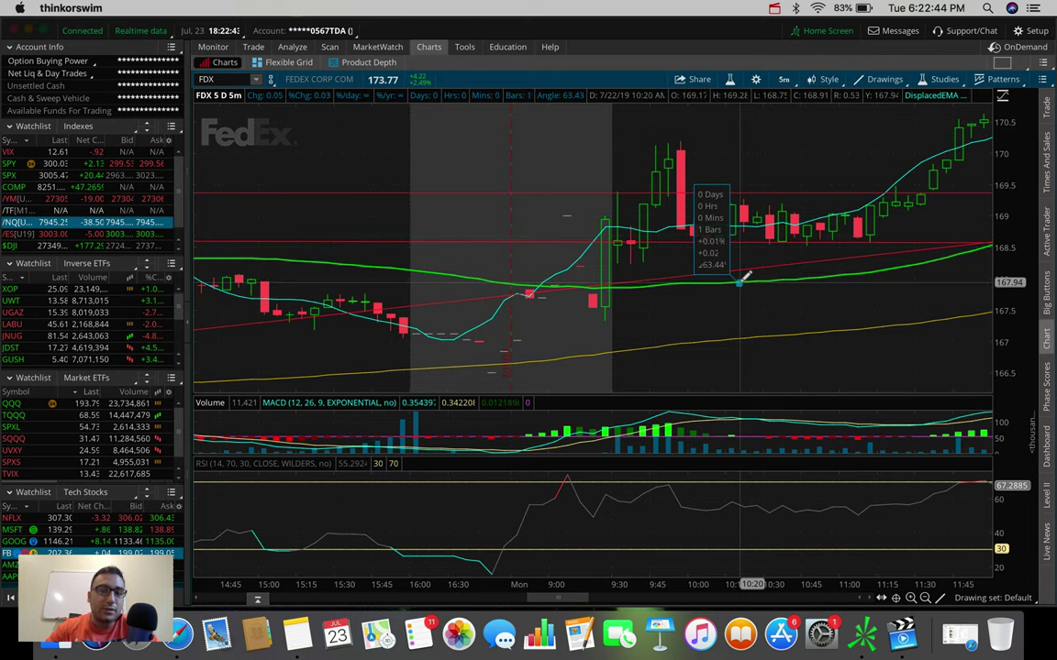
# Chart FDX on 180-day 4-hour bars, zoom into recent weeks, then reset to the full range
pyautogui.click(783, 78)
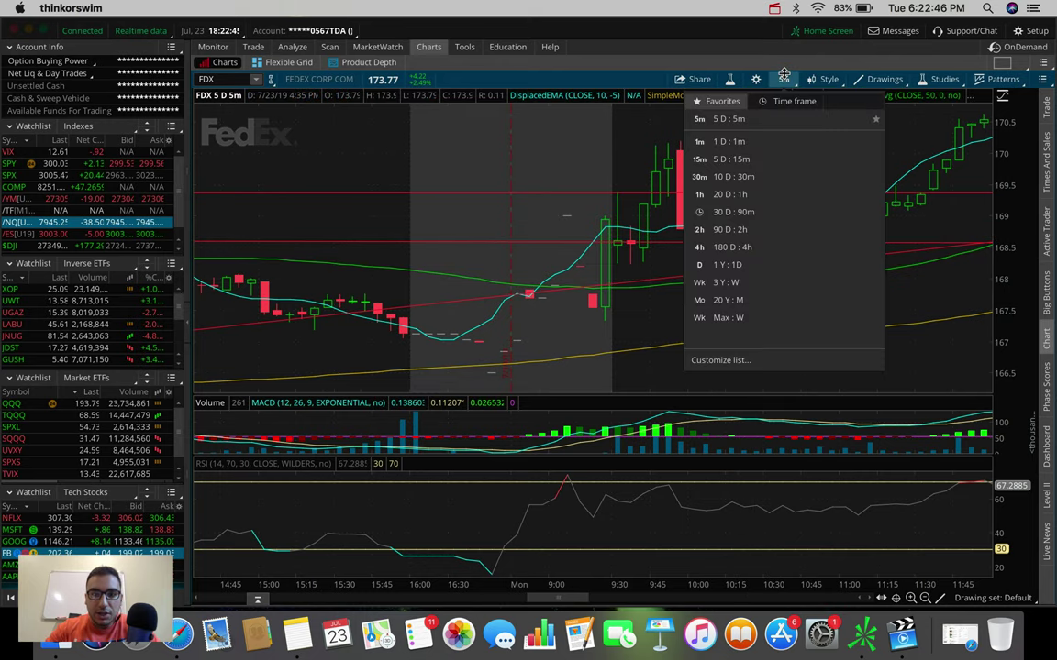
pyautogui.click(729, 247)
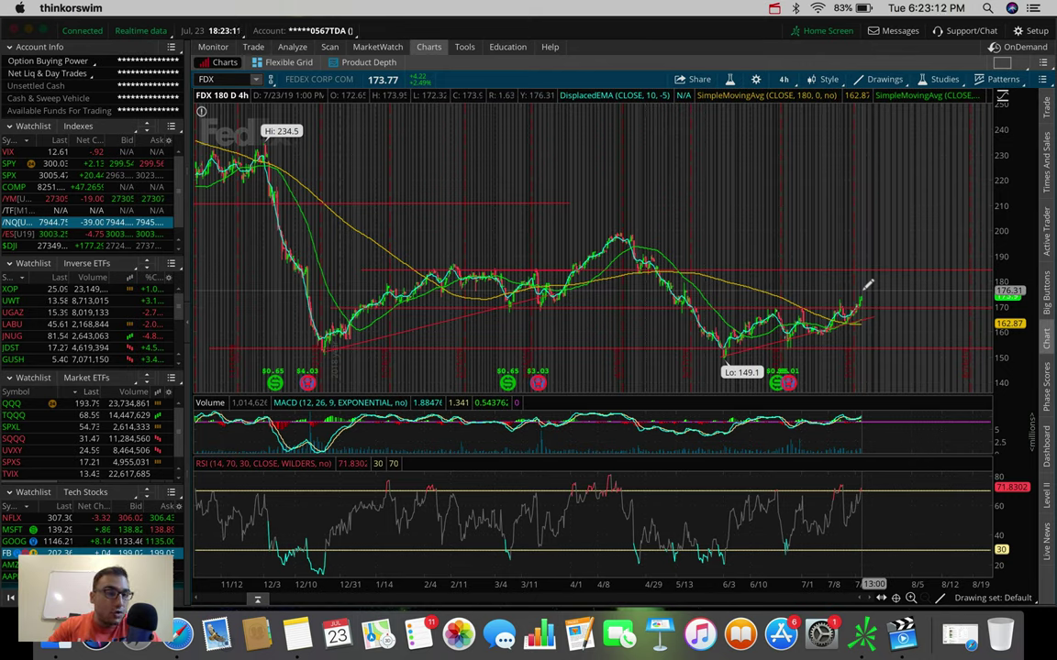
pyautogui.moveTo(868, 285)
pyautogui.mouseDown()
pyautogui.moveTo(785, 303)
pyautogui.moveTo(690, 303)
pyautogui.mouseUp()
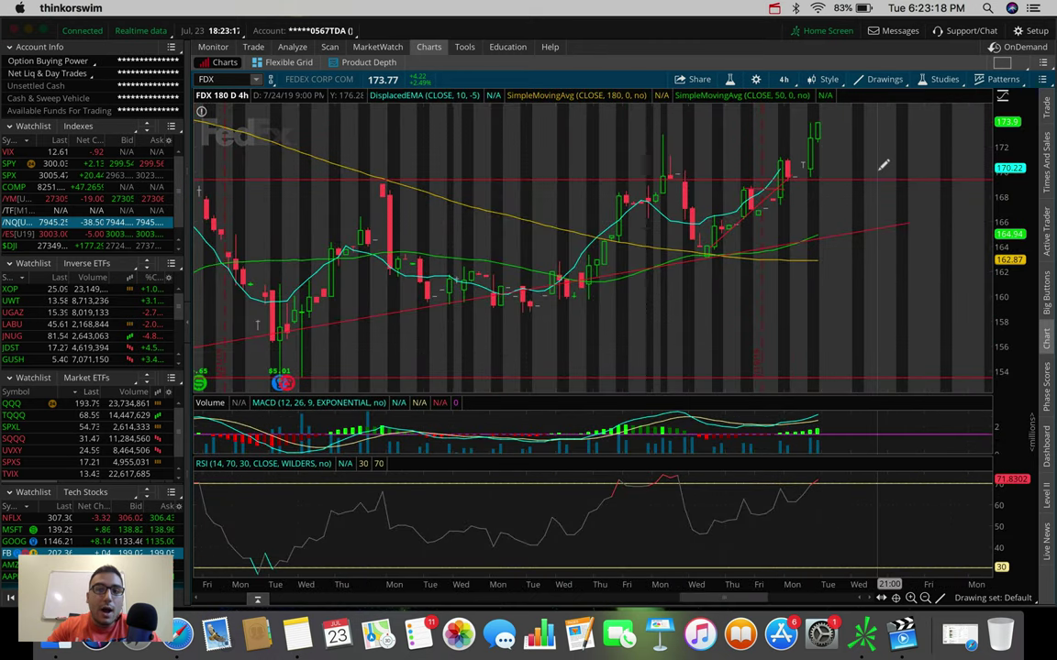
pyautogui.press('Escape')
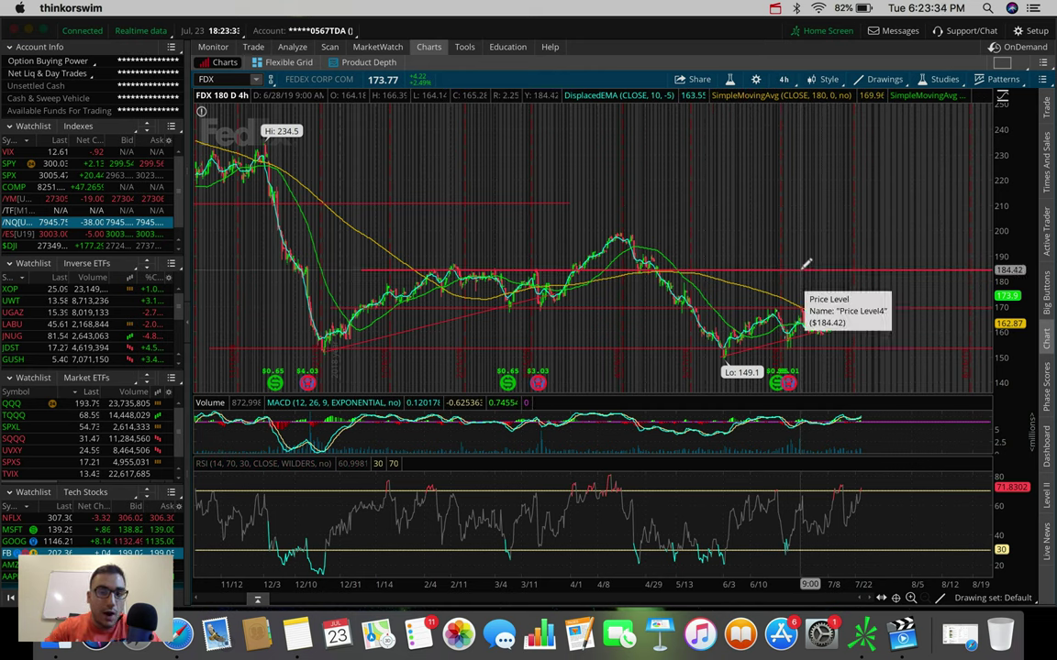
pyautogui.click(781, 79)
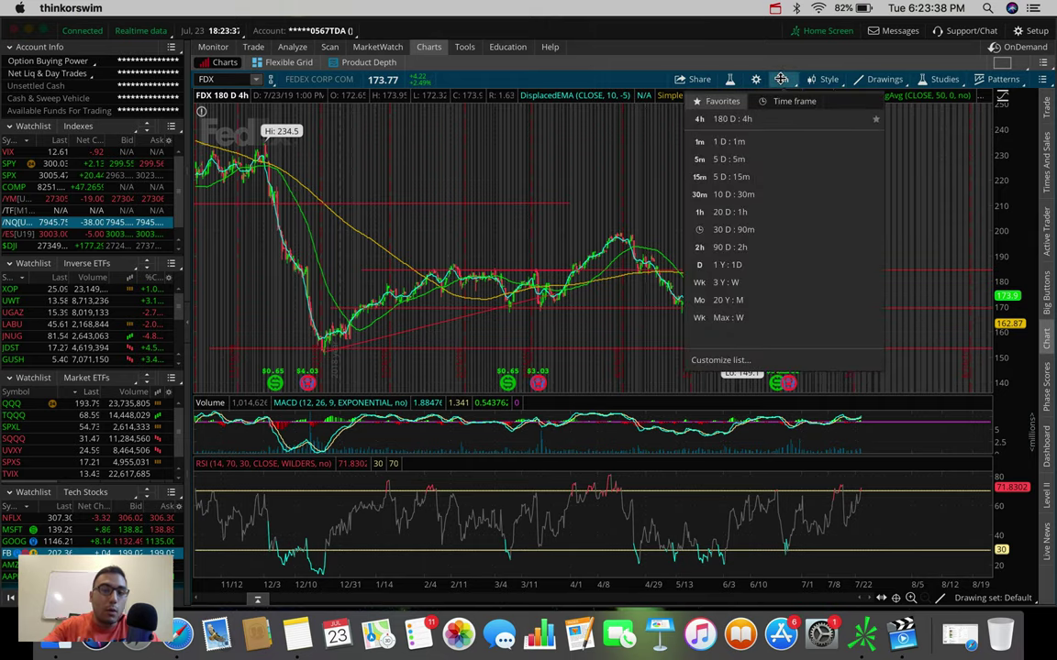
# Return FDX to 20-day hourly bars and draw a horizontal line near the 173.95 high
pyautogui.click(748, 212)
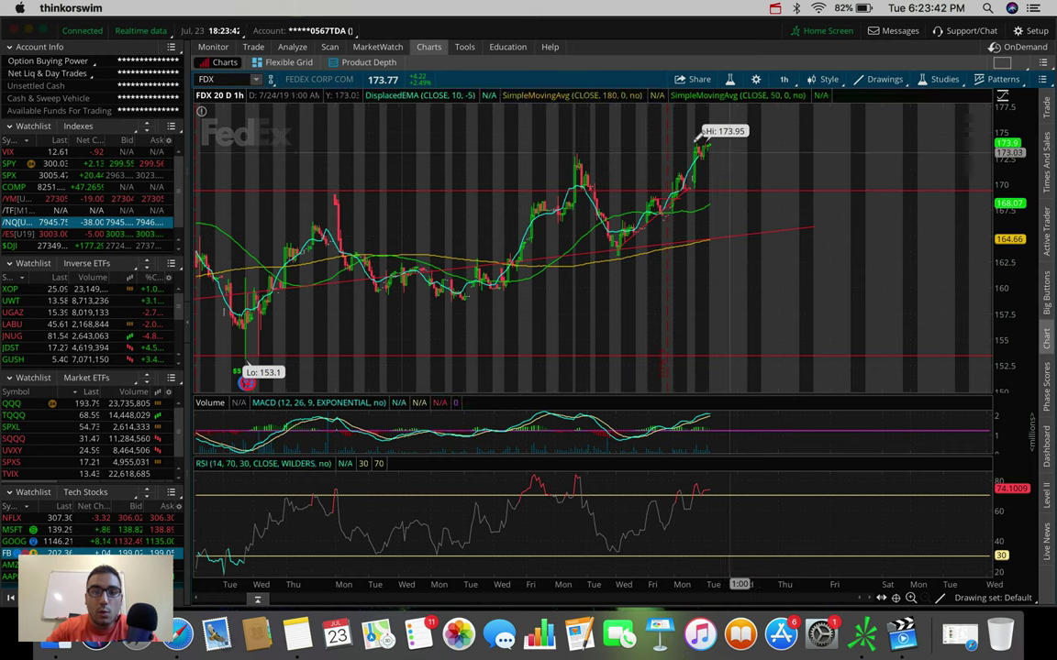
pyautogui.click(518, 157)
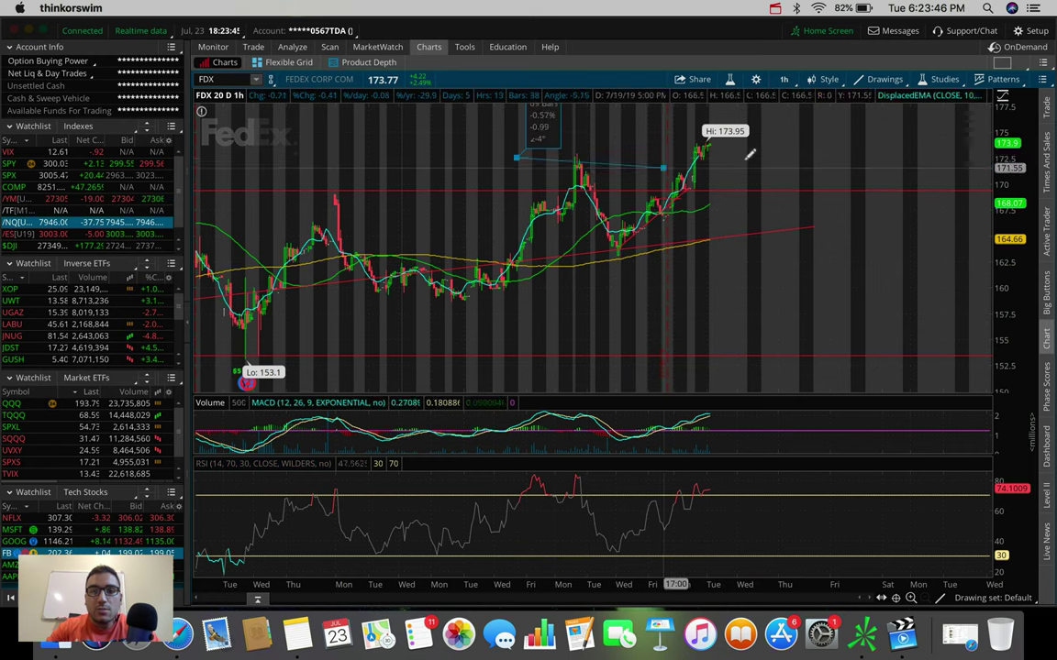
pyautogui.click(798, 154)
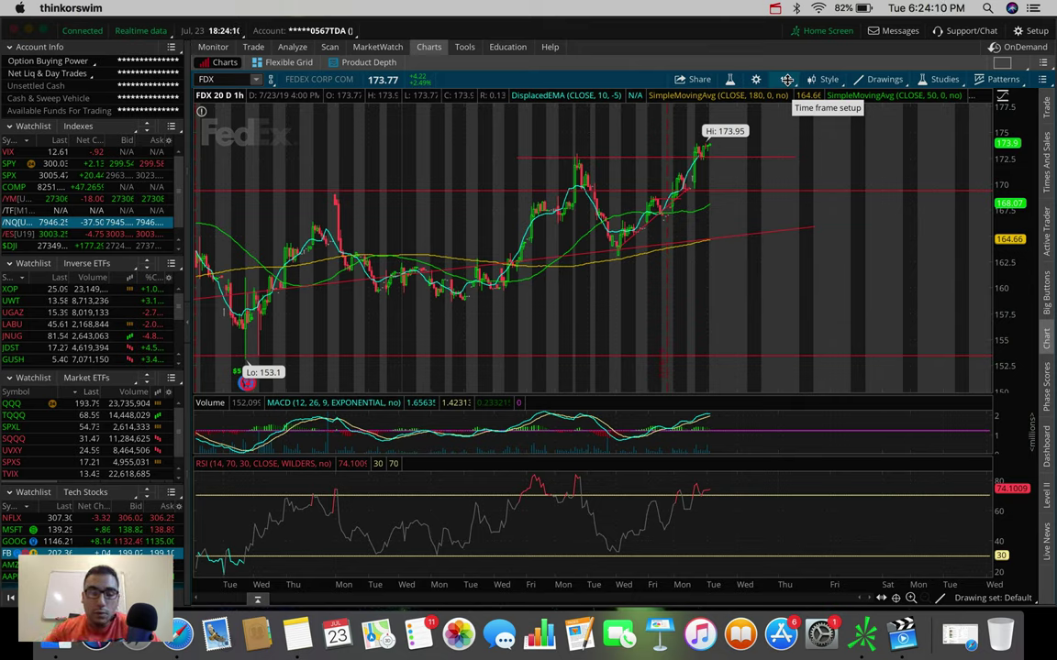
# Switch FDX to 5-day 5-minute bars, keeping the horizontal line near 173.95
pyautogui.click(787, 80)
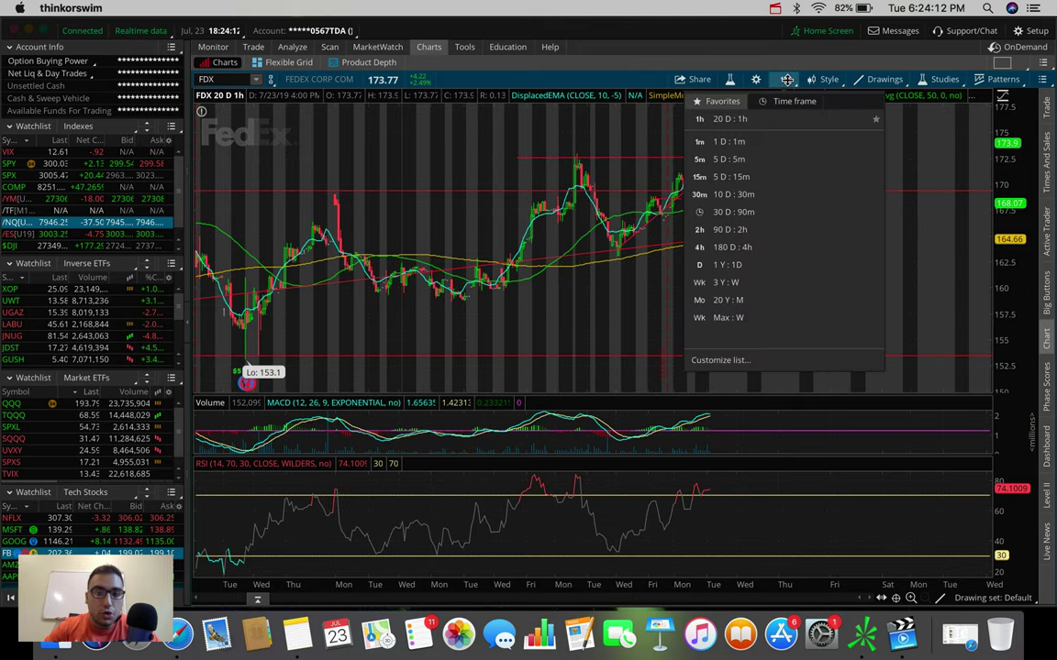
pyautogui.click(750, 162)
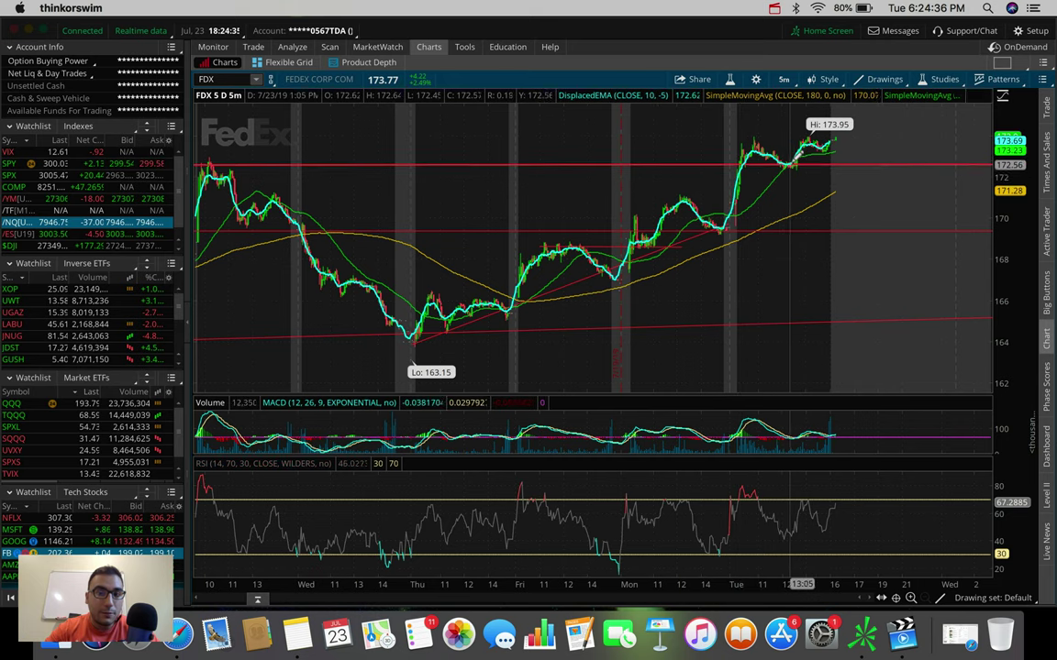
pyautogui.moveTo(791, 166)
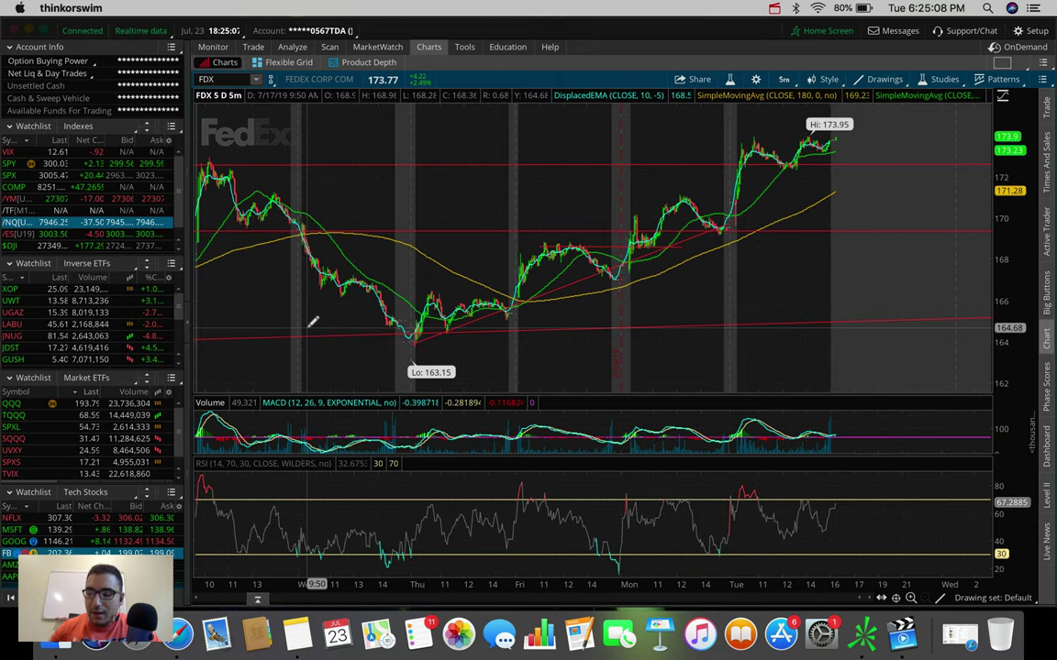
pyautogui.click(211, 79)
# Load Tesla (TSLA) and chart it on 180-day 4-hour bars
pyautogui.write('TSLA')
pyautogui.press('Return')
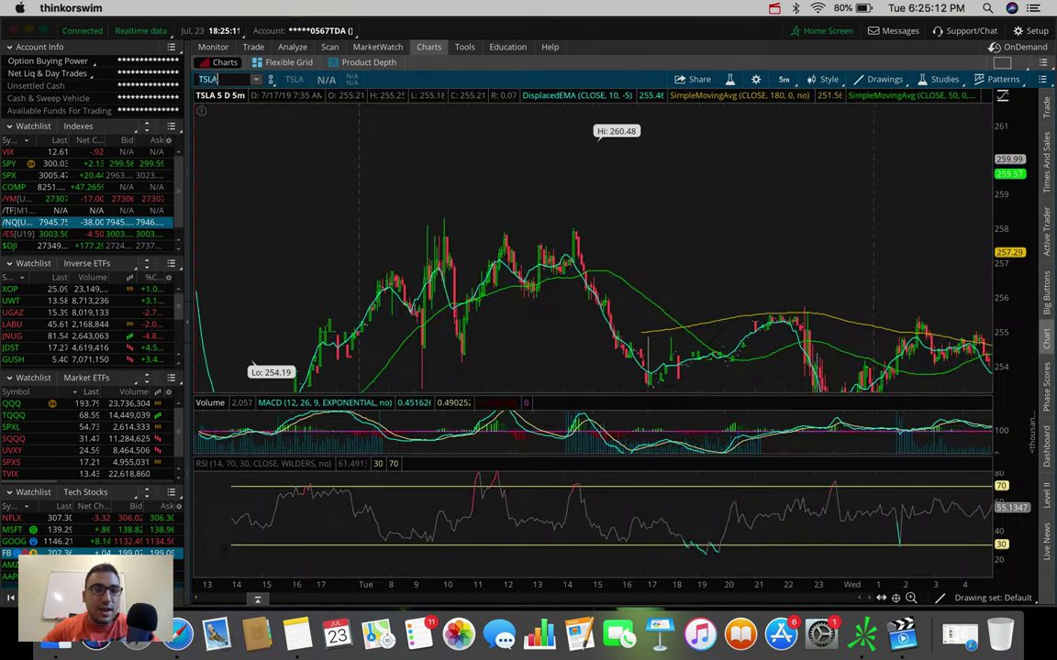
pyautogui.click(784, 79)
pyautogui.click(734, 246)
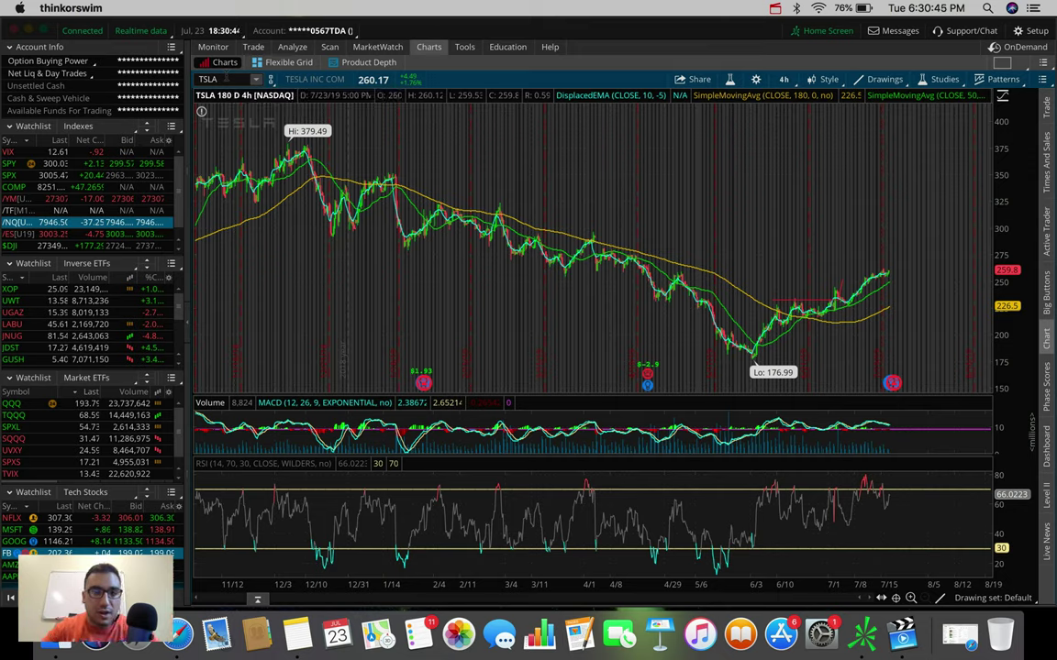
# Replace TSLA with SNAP in the symbol box to chart Snap Inc
pyautogui.click(225, 79)
pyautogui.write('SNAP')
pyautogui.press('Return')
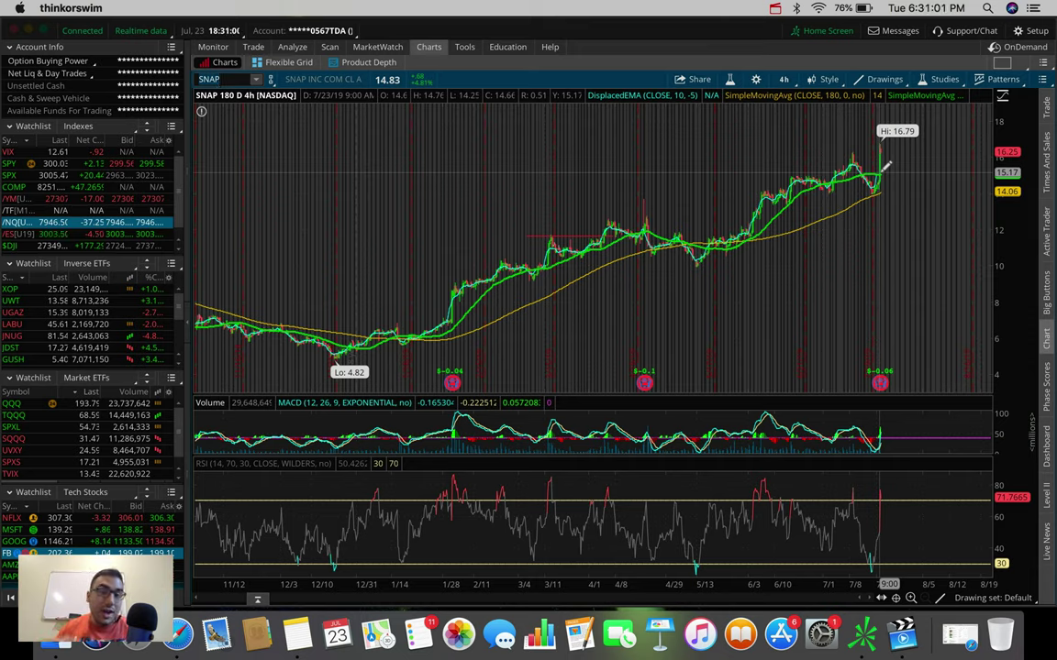
pyautogui.press('Escape')
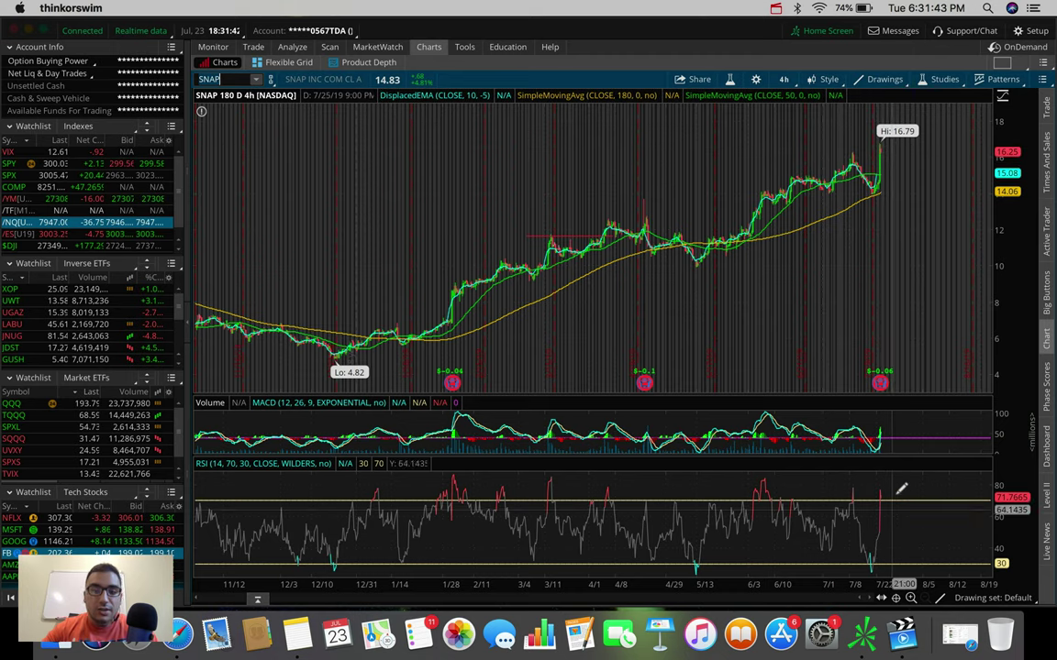
# Open SNAP's Live News panel, scroll through the earnings headlines, then close it
pyautogui.click(1046, 538)
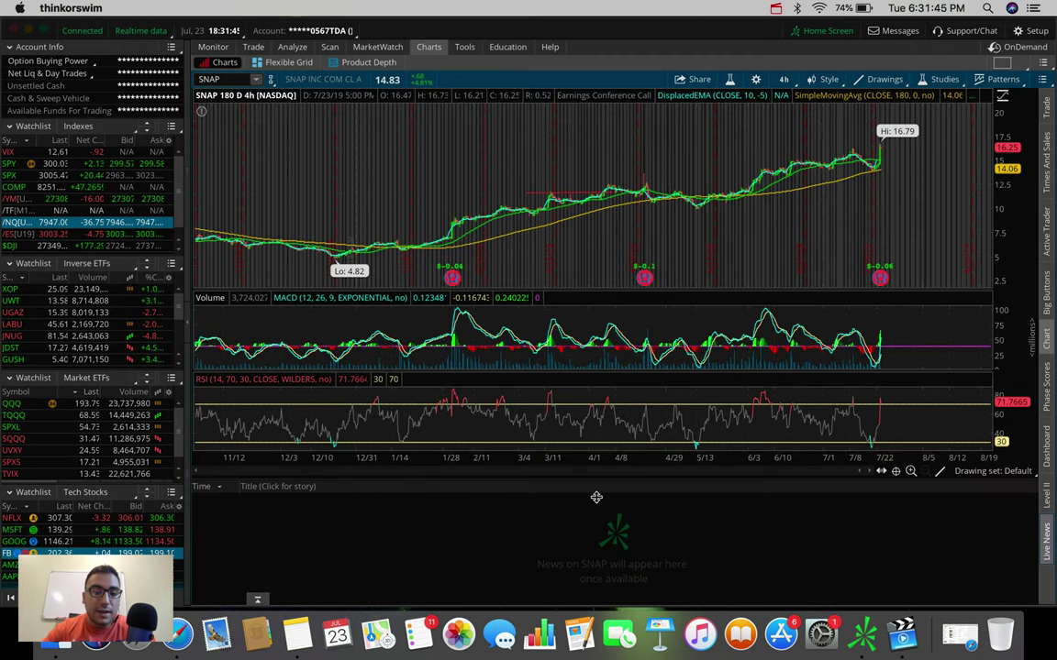
pyautogui.scroll(-5, 510, 548)
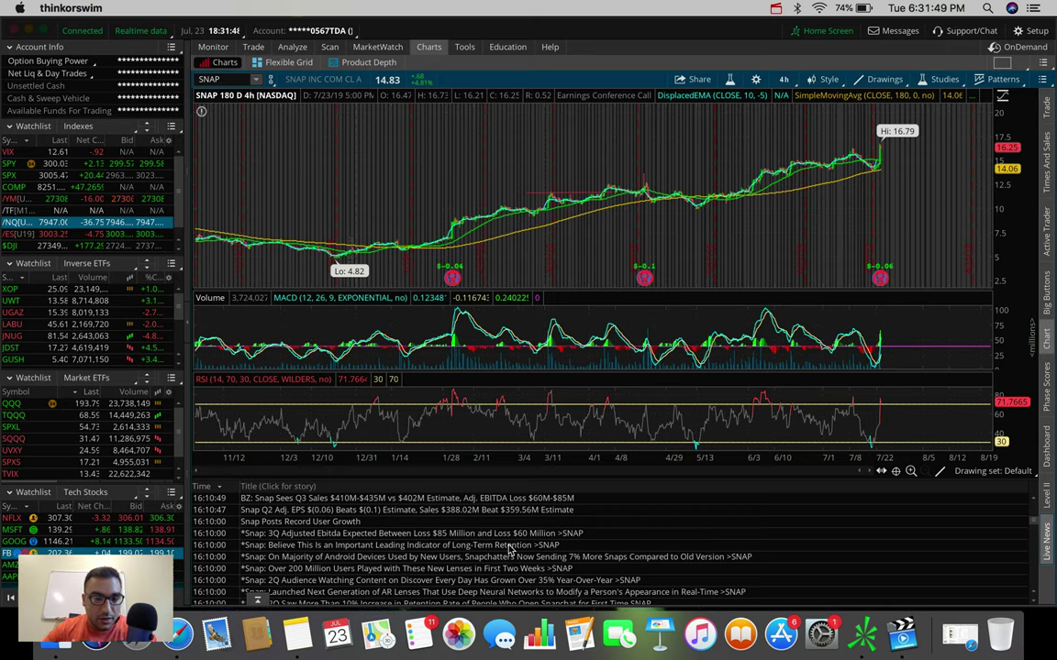
pyautogui.scroll(4, 511, 548)
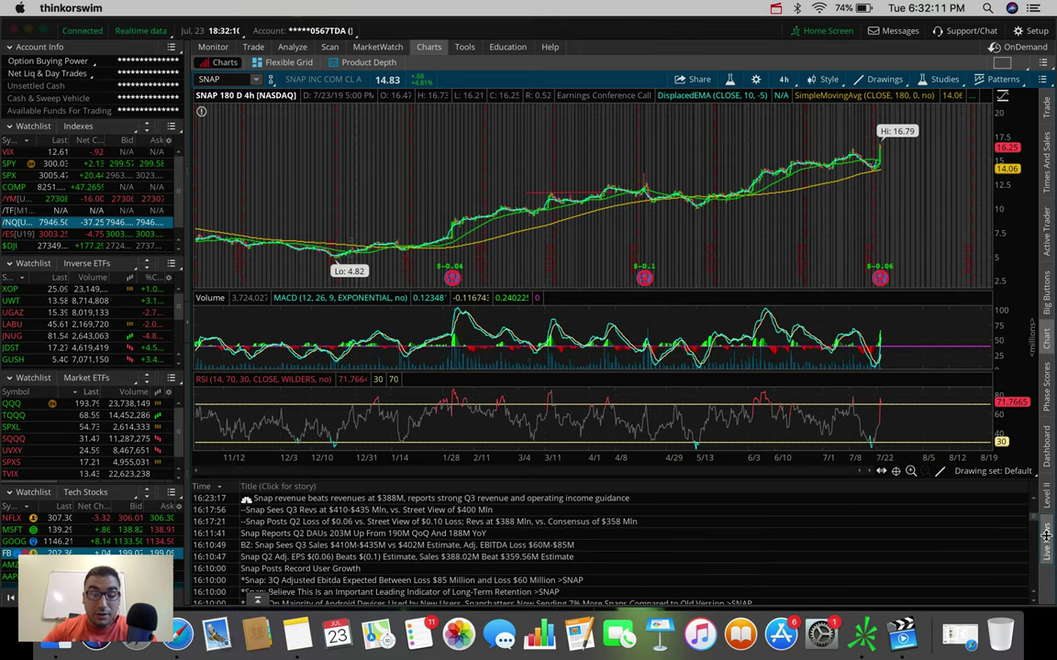
pyautogui.click(1046, 534)
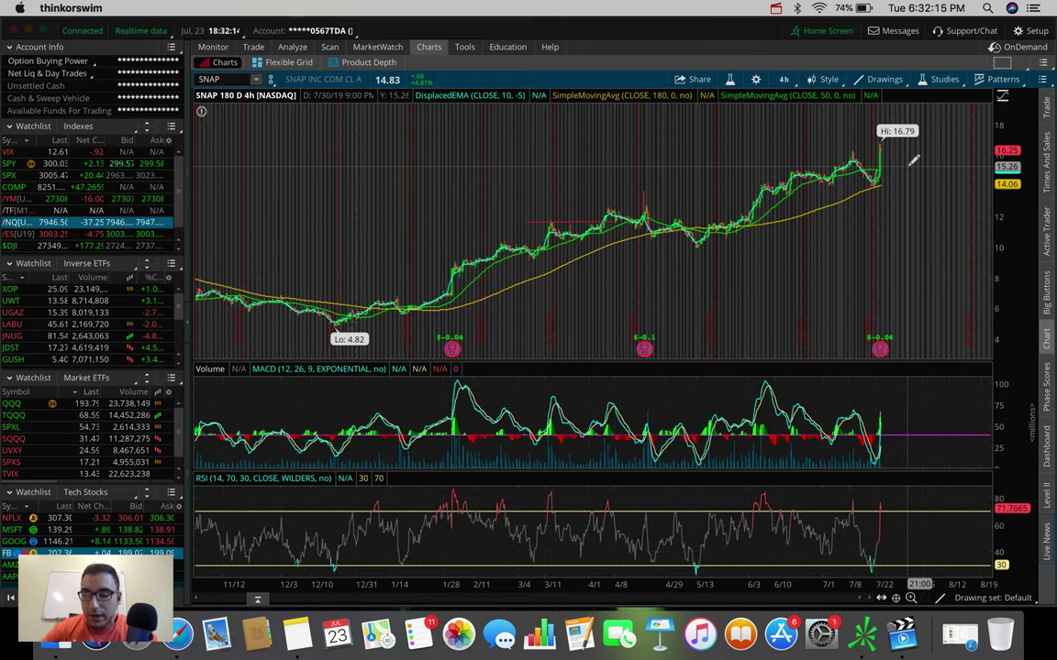
# Switch the chart to Bank of America (BAC)
pyautogui.click(203, 79)
pyautogui.write('BAC')
pyautogui.press('Return')
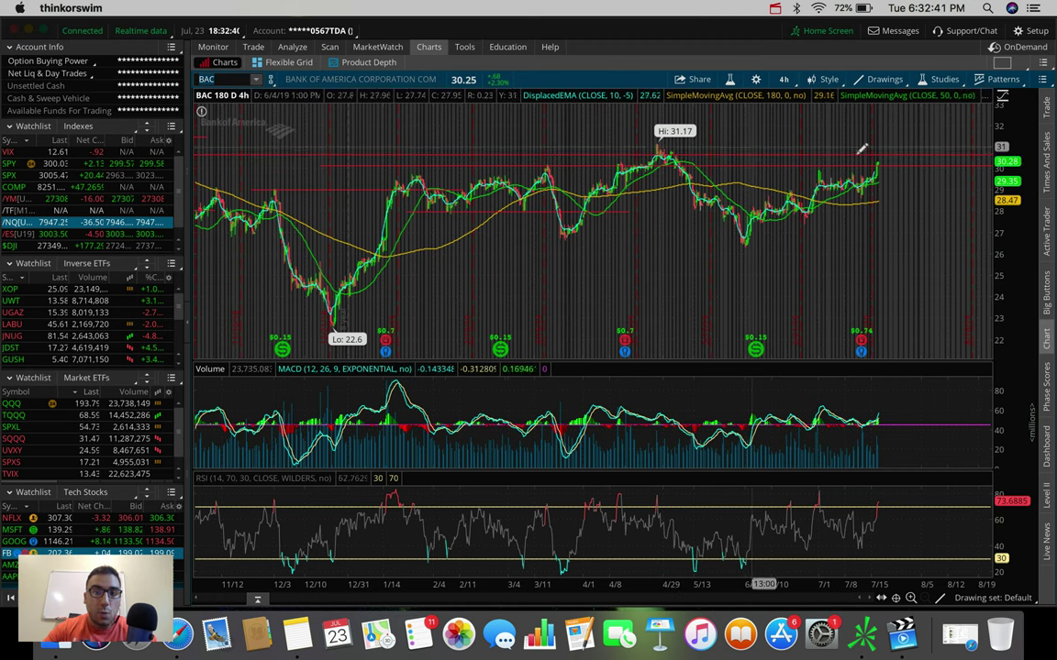
# Sketch a short line near the latest BAC bars, then enter DPZ as the next symbol
pyautogui.moveTo(881, 163)
pyautogui.mouseDown()
pyautogui.moveTo(887, 147)
pyautogui.moveTo(890, 160)
pyautogui.mouseUp()
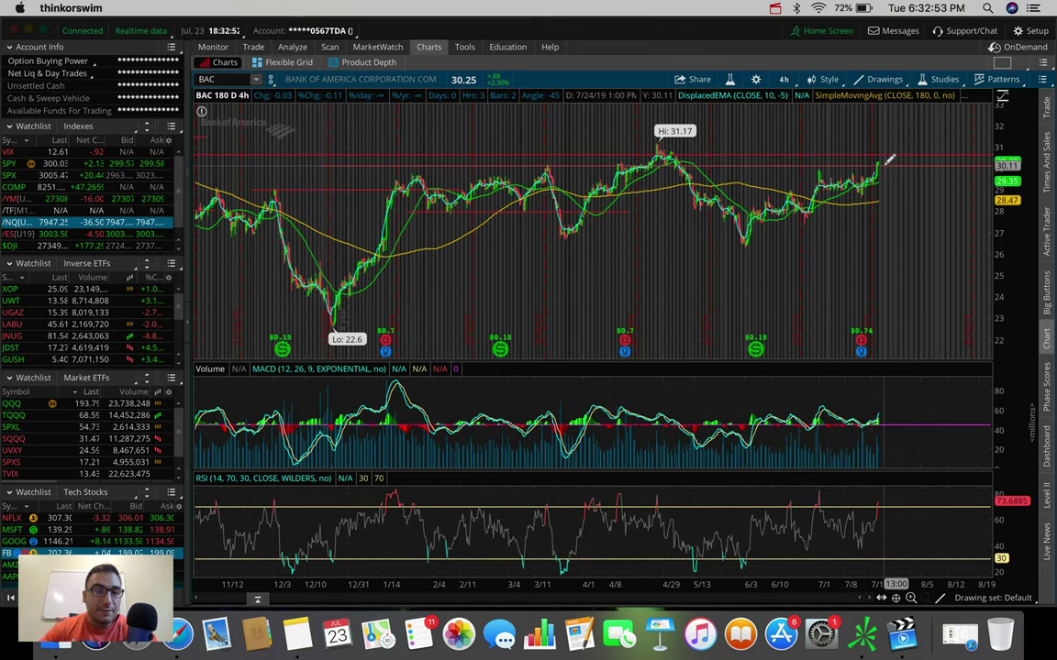
pyautogui.moveTo(890, 160); pyautogui.dragTo(889, 160)
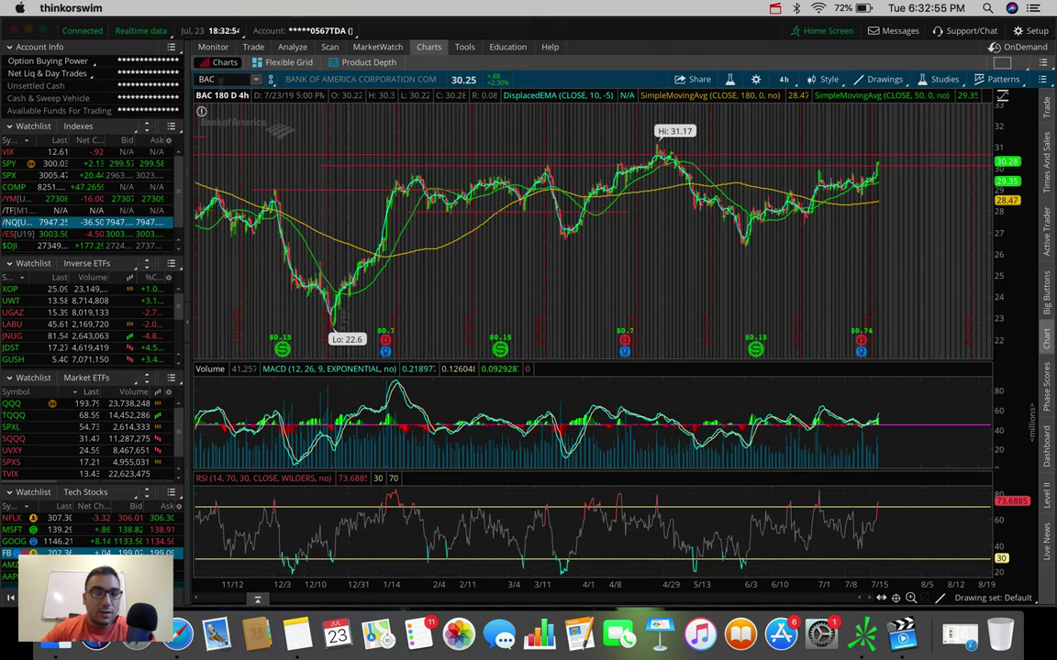
pyautogui.click(220, 80)
pyautogui.write('D')
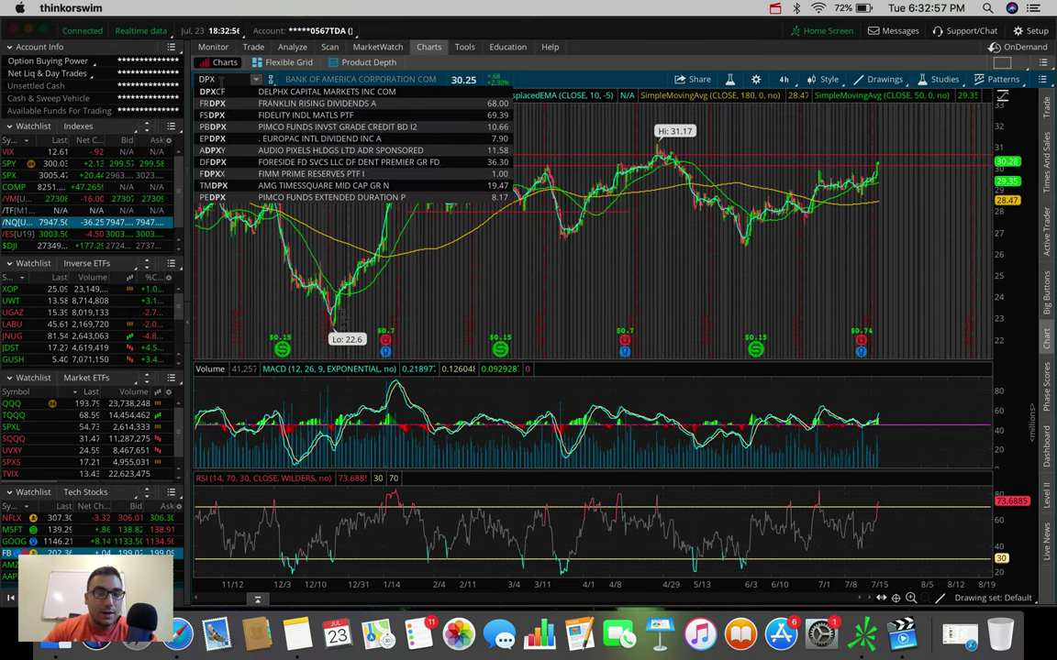
pyautogui.write('PZ')
# Load Domino's Pizza (DPZ), zoom into recent weeks and draw a trendline rising from the post-earnings lows
pyautogui.press('Return')
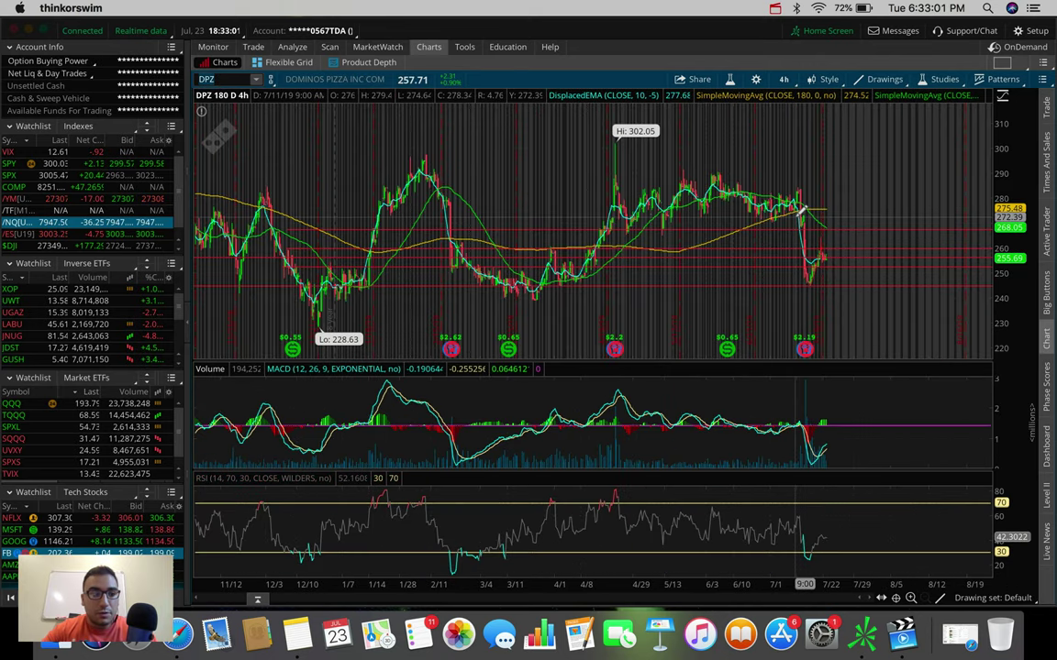
pyautogui.moveTo(878, 229); pyautogui.dragTo(771, 231)
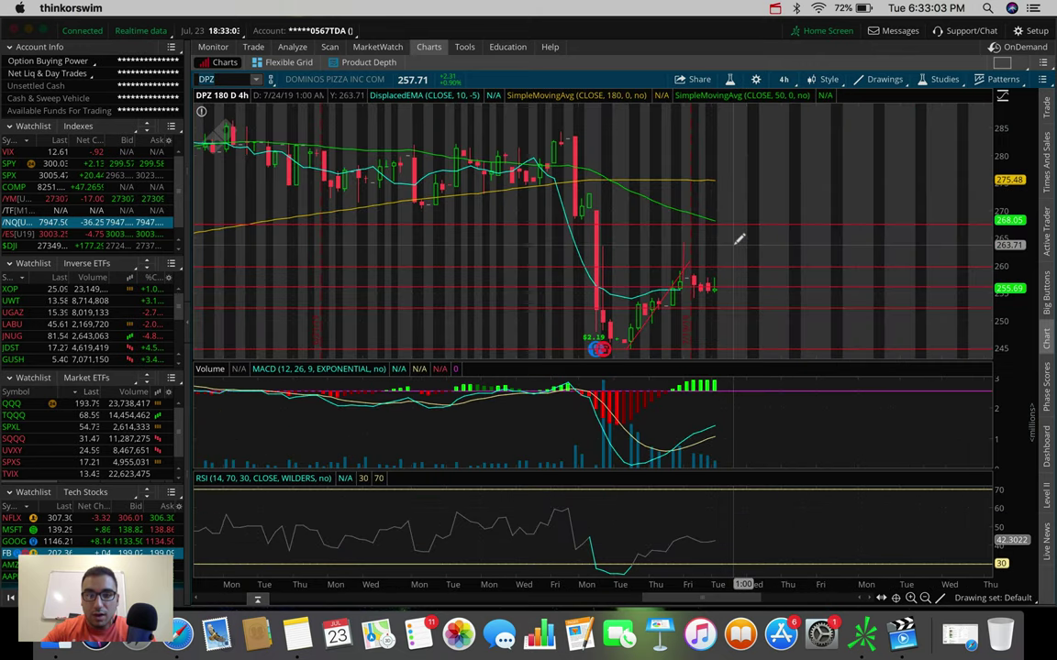
pyautogui.click(682, 276)
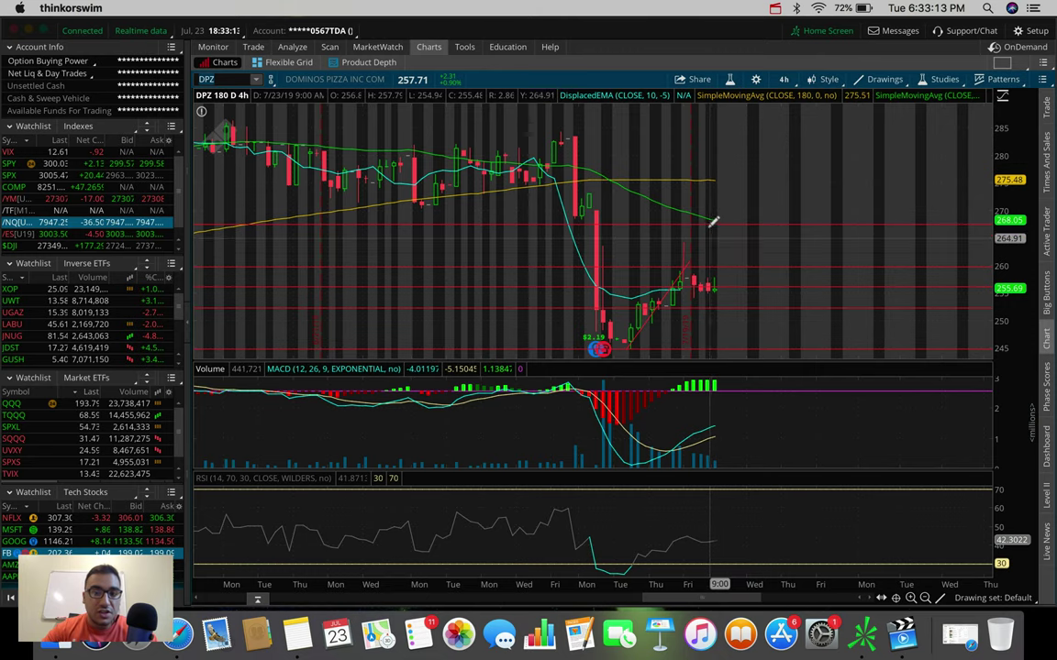
pyautogui.scroll(-5, 744, 278)
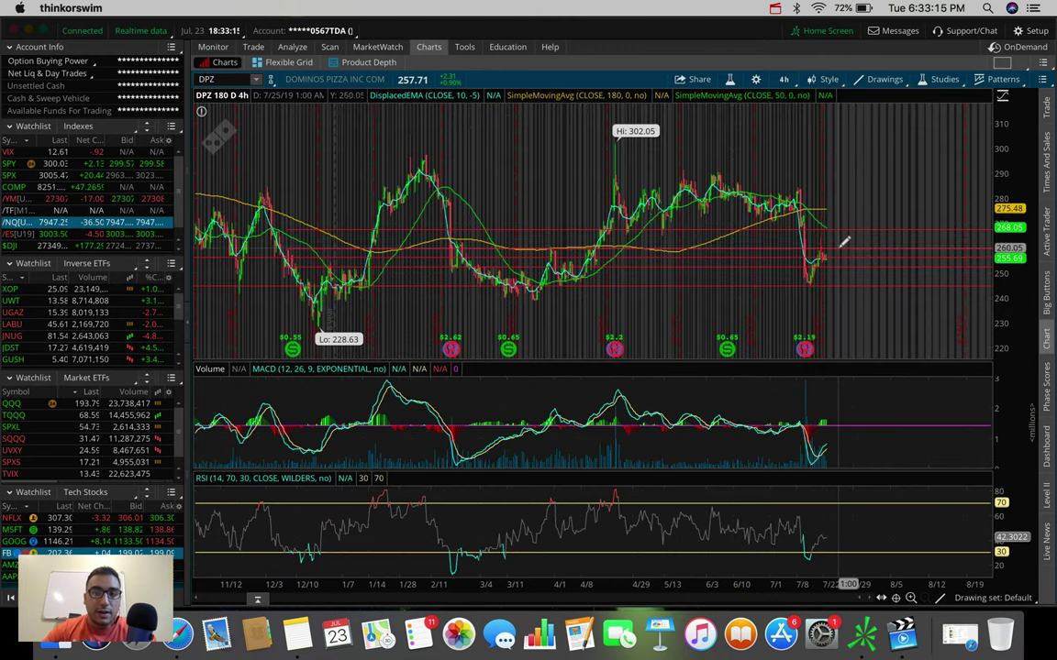